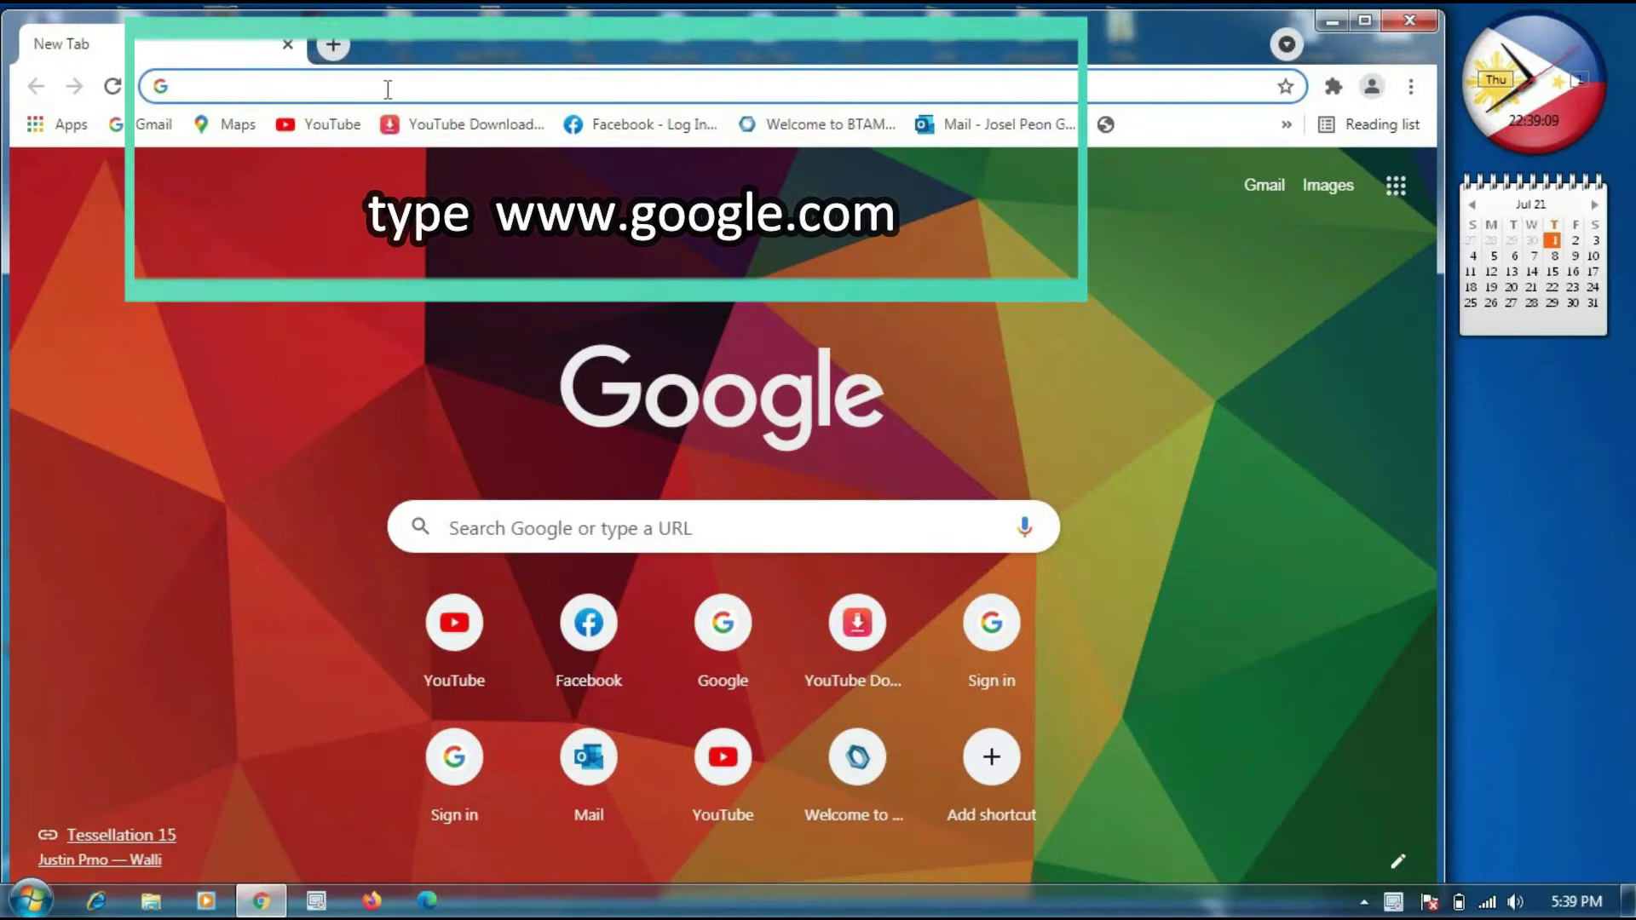
Step: Load google.com and search for 'gearbox computers' using the search suggestion
type("google.com")
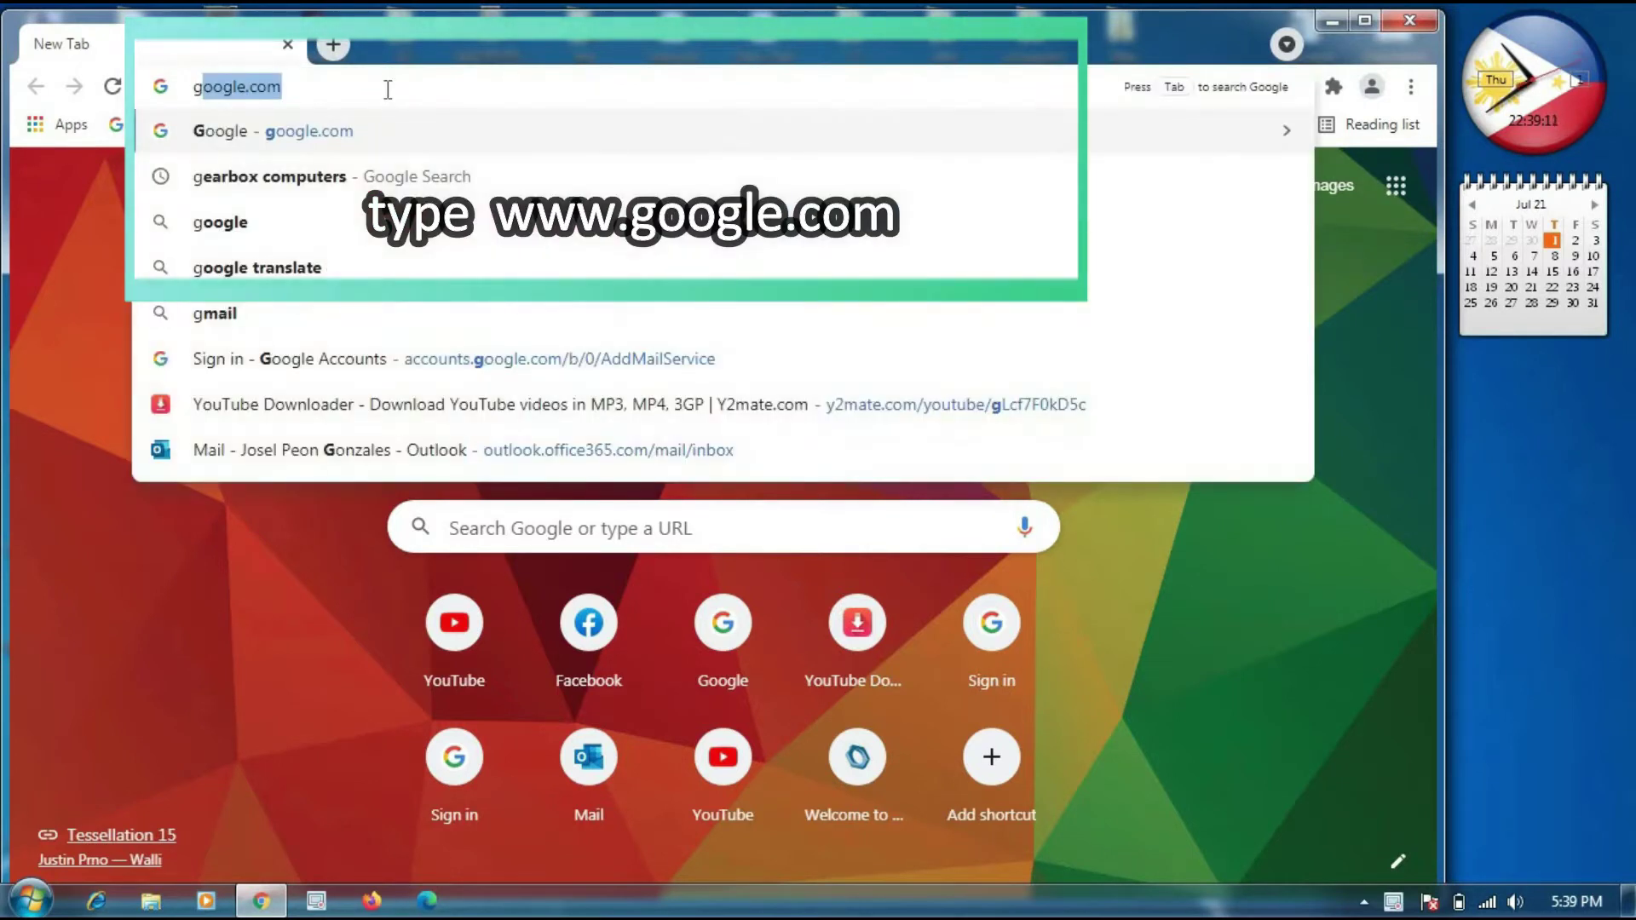
key("Return")
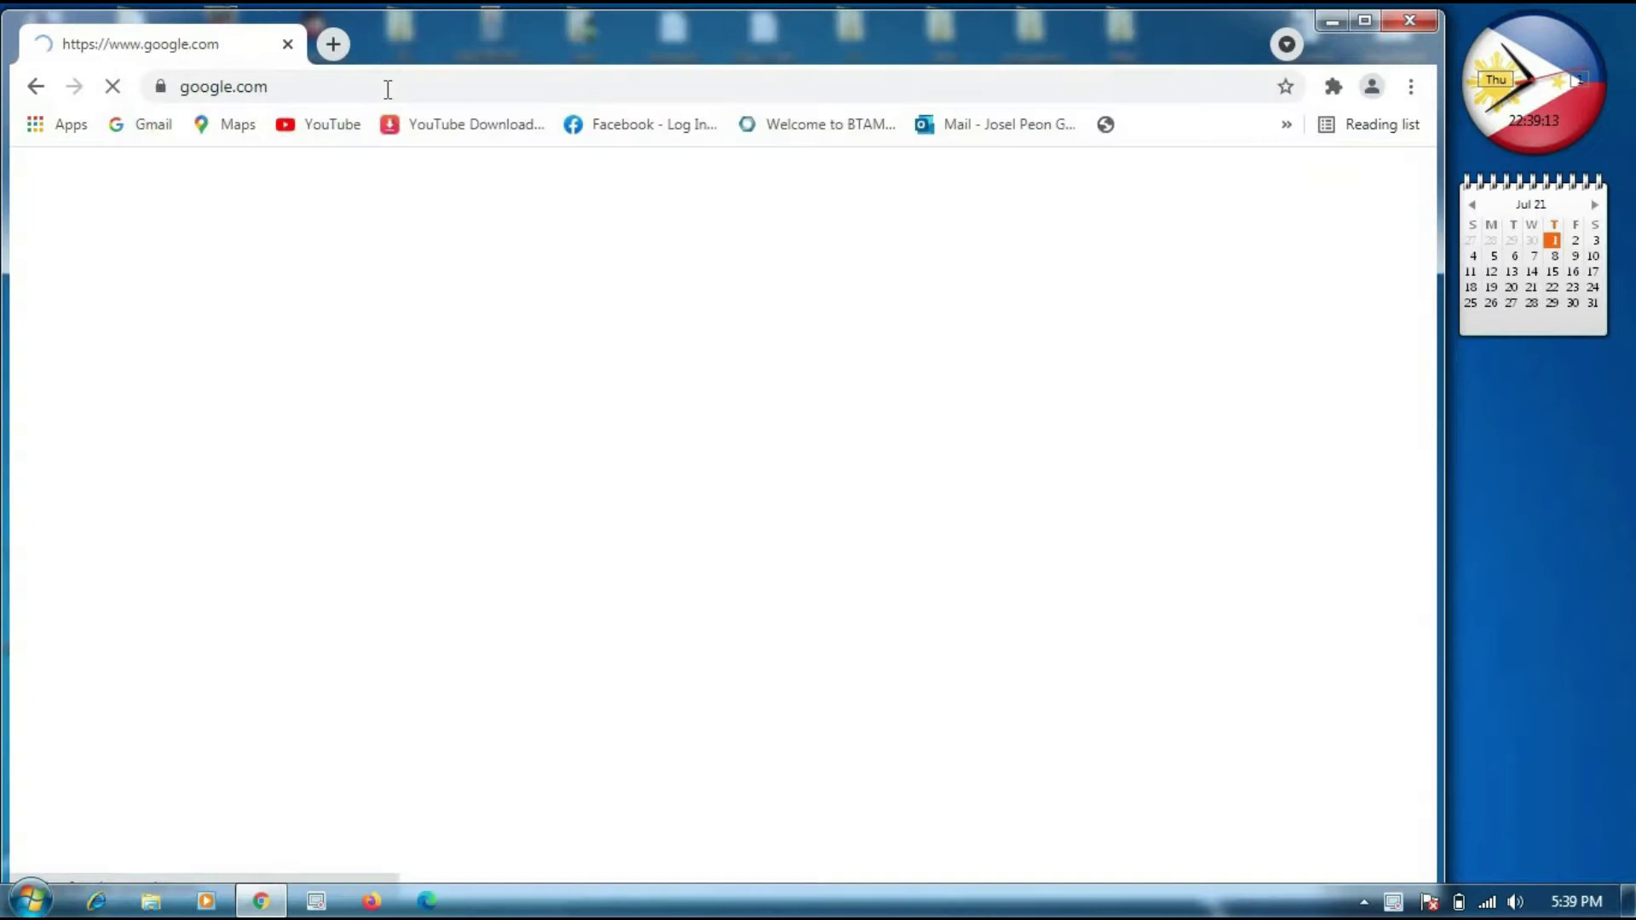
type("g")
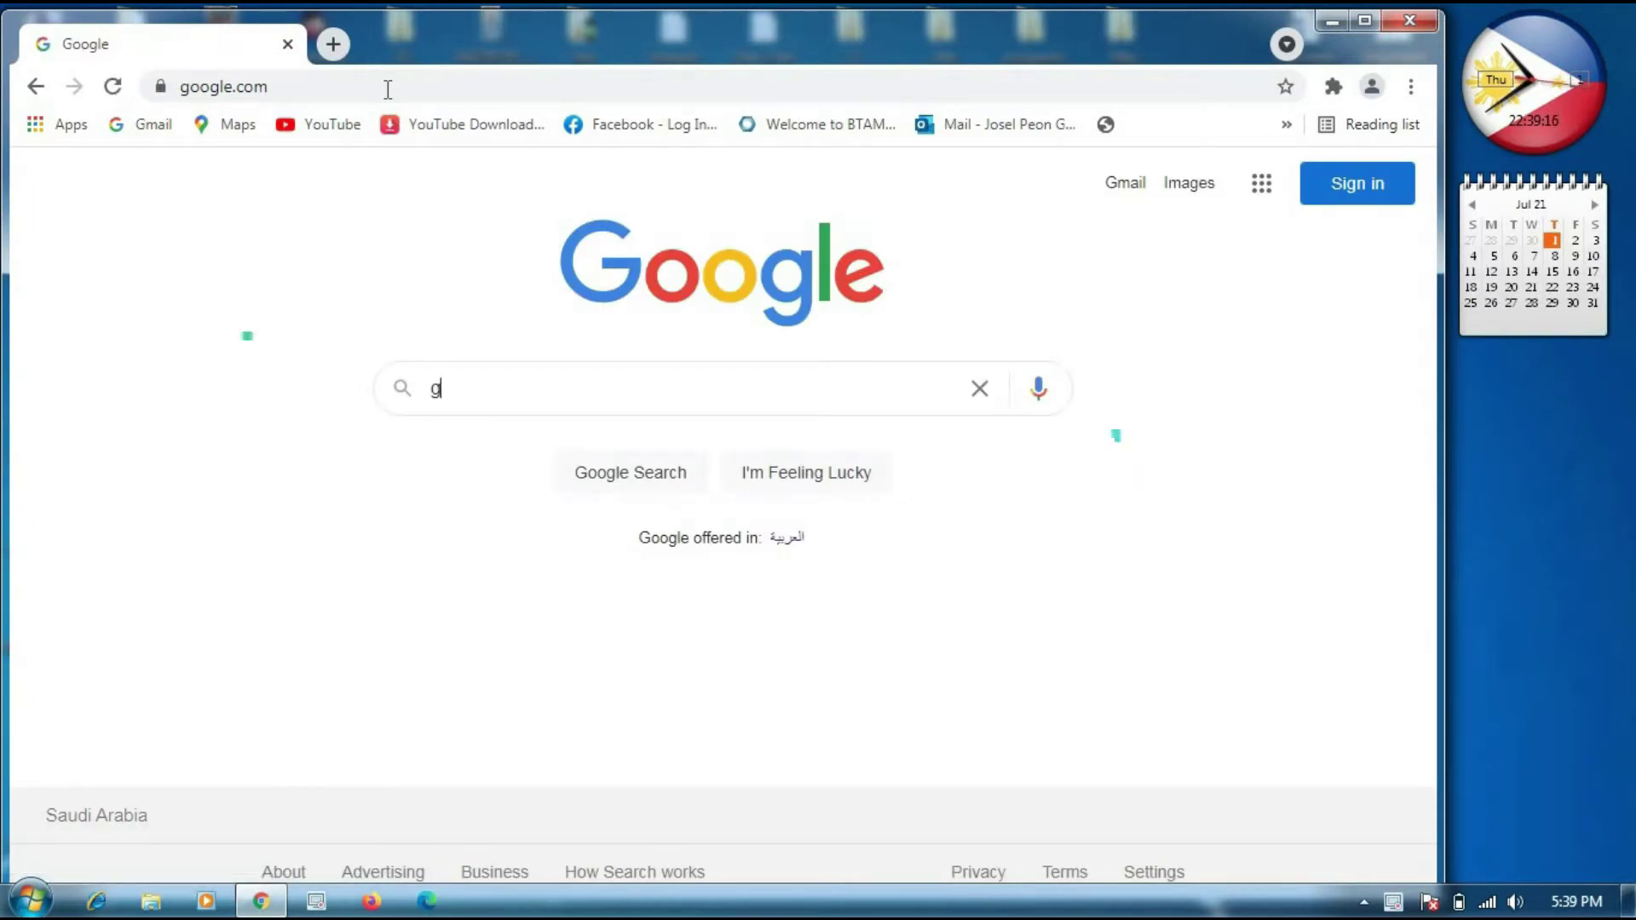
type("arebox")
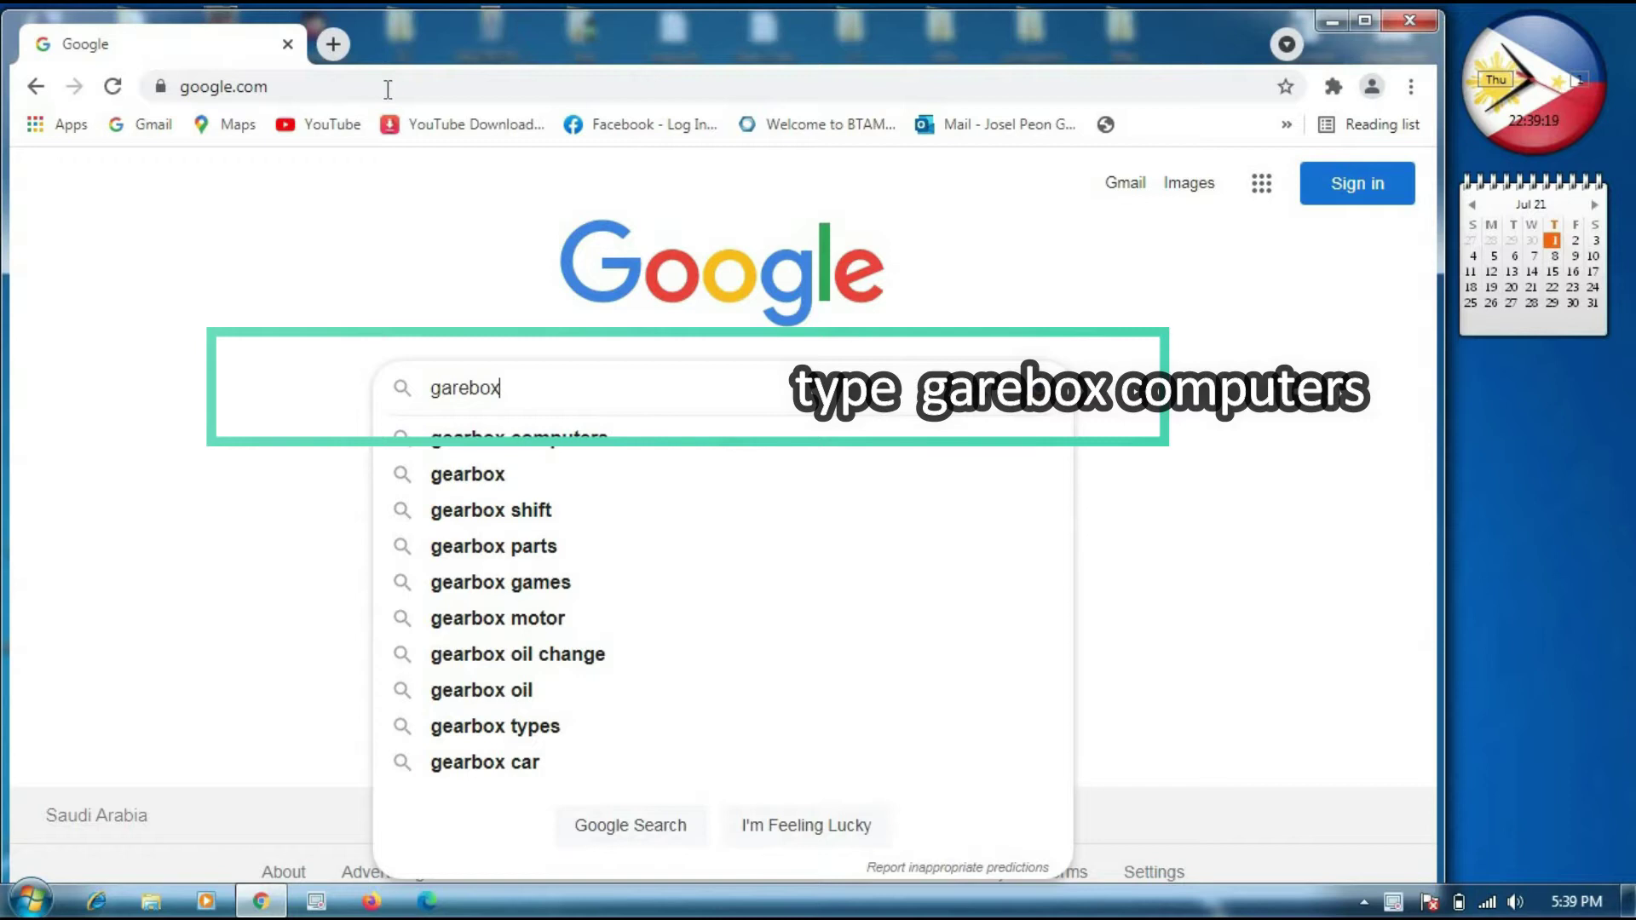
left_click(573, 449)
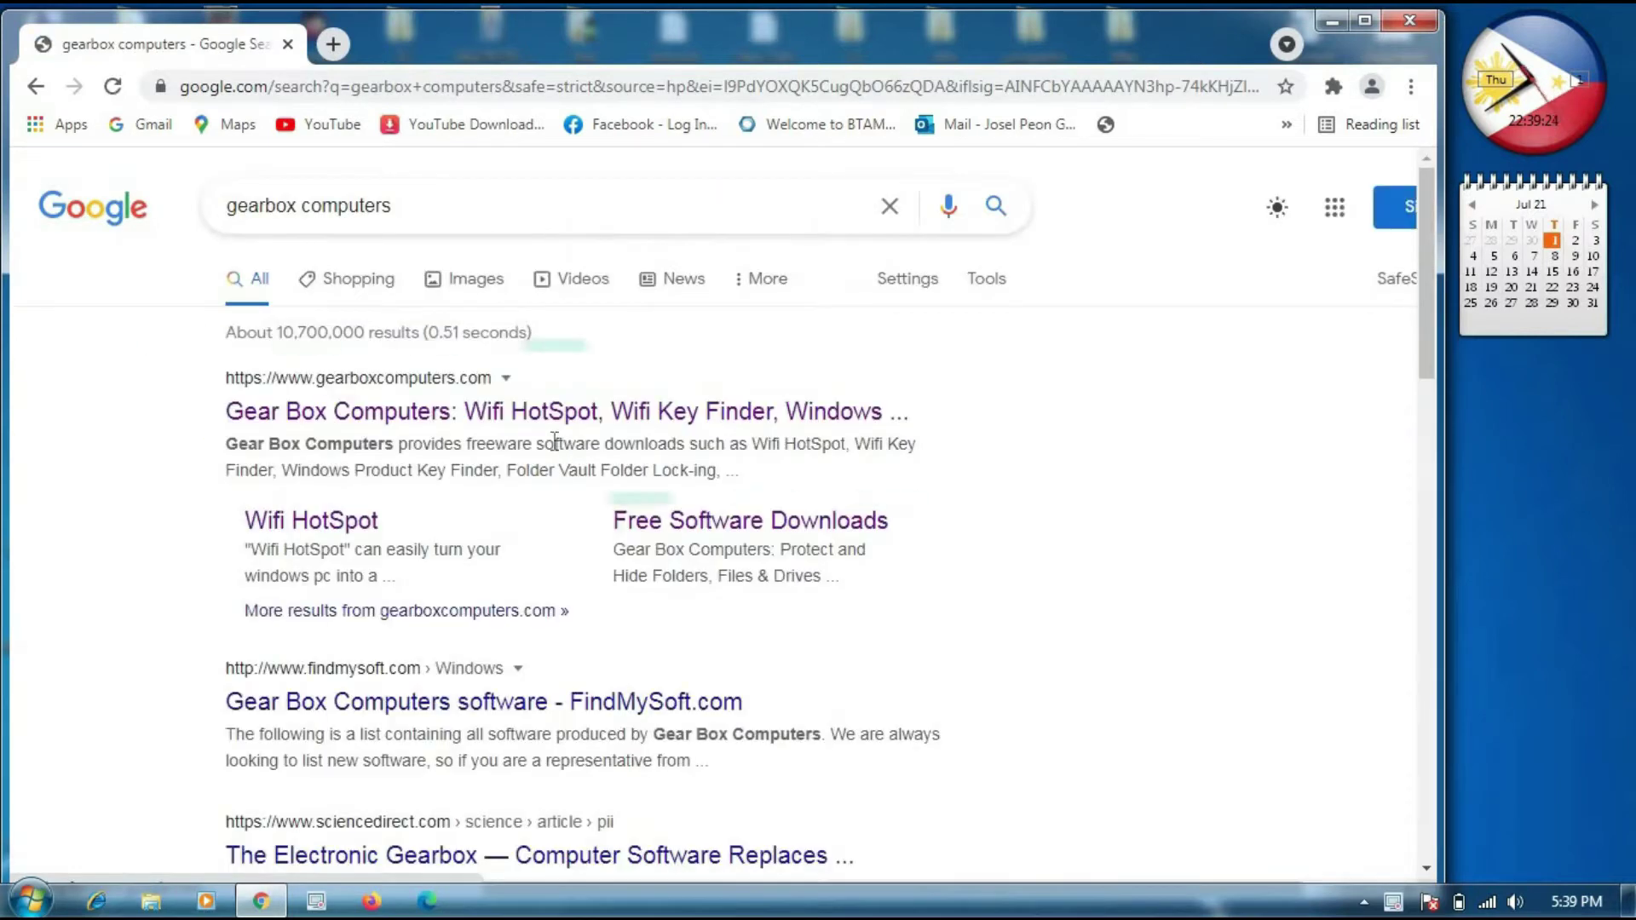
Step: Open the gearboxcomputers.com result, its DOWNLOAD page, and the Wifi HotSpot product page
left_click(503, 412)
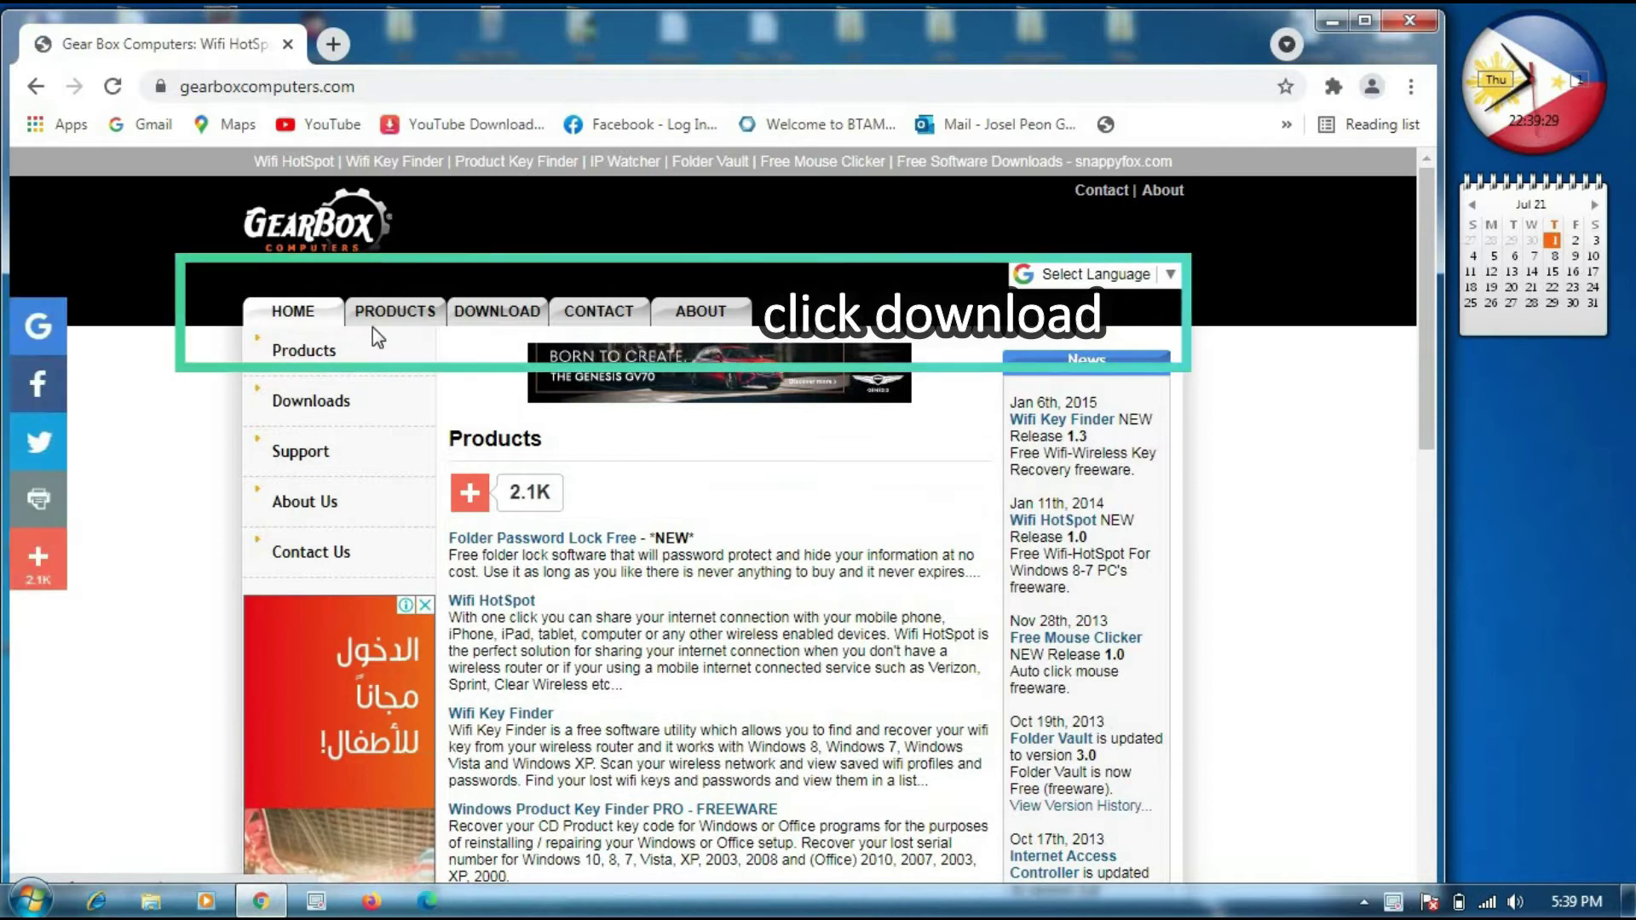
left_click(495, 314)
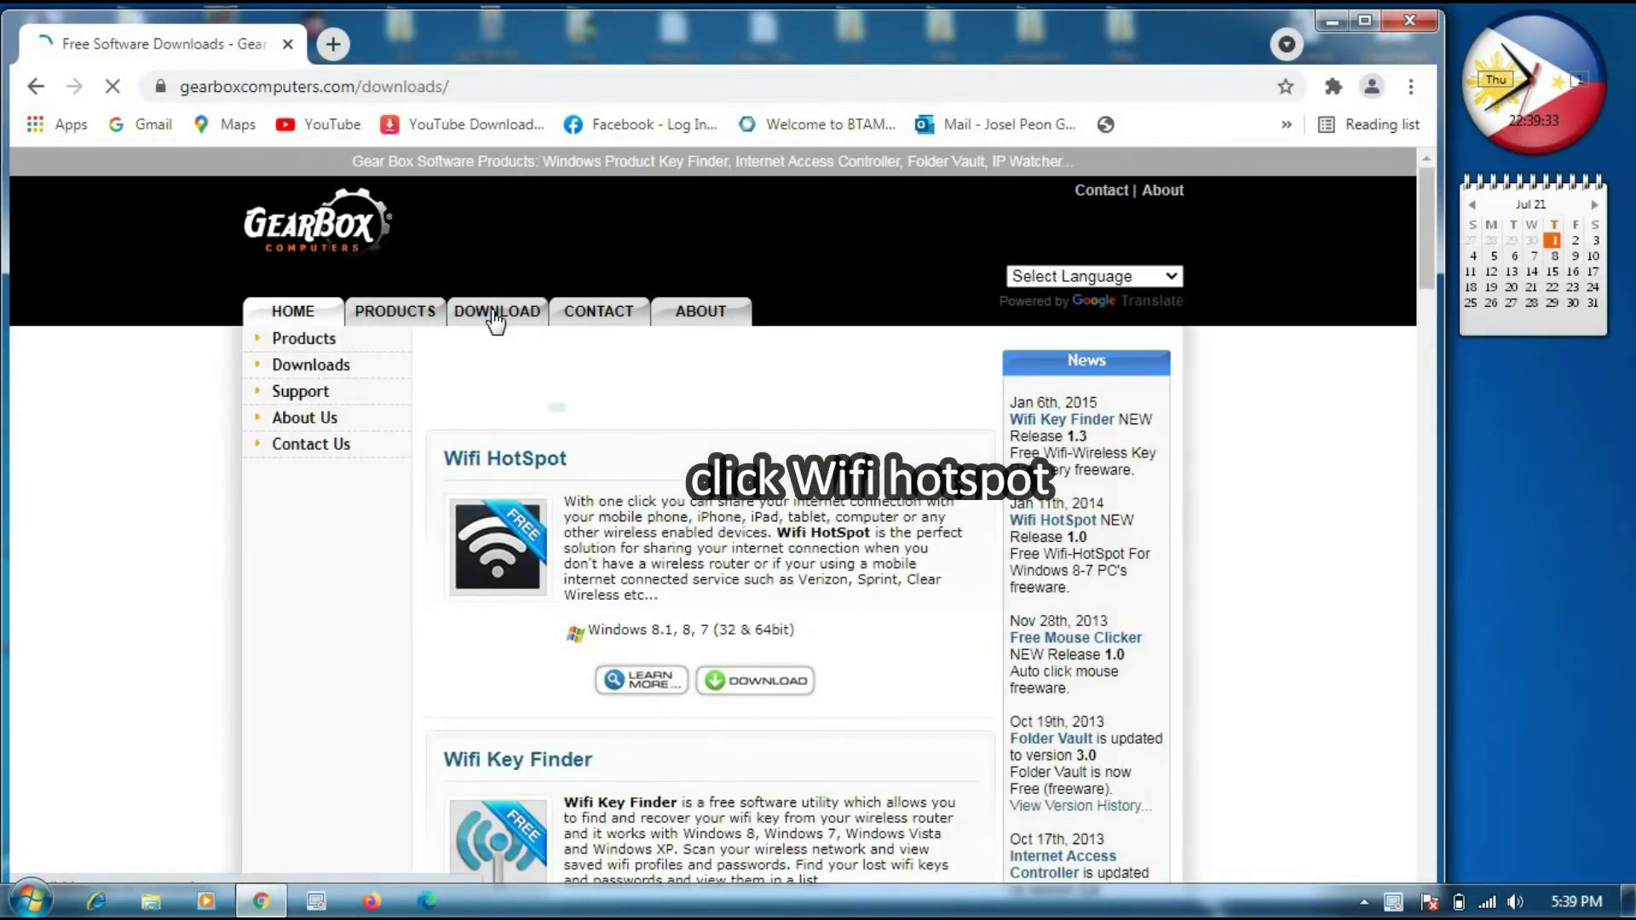
left_click(514, 466)
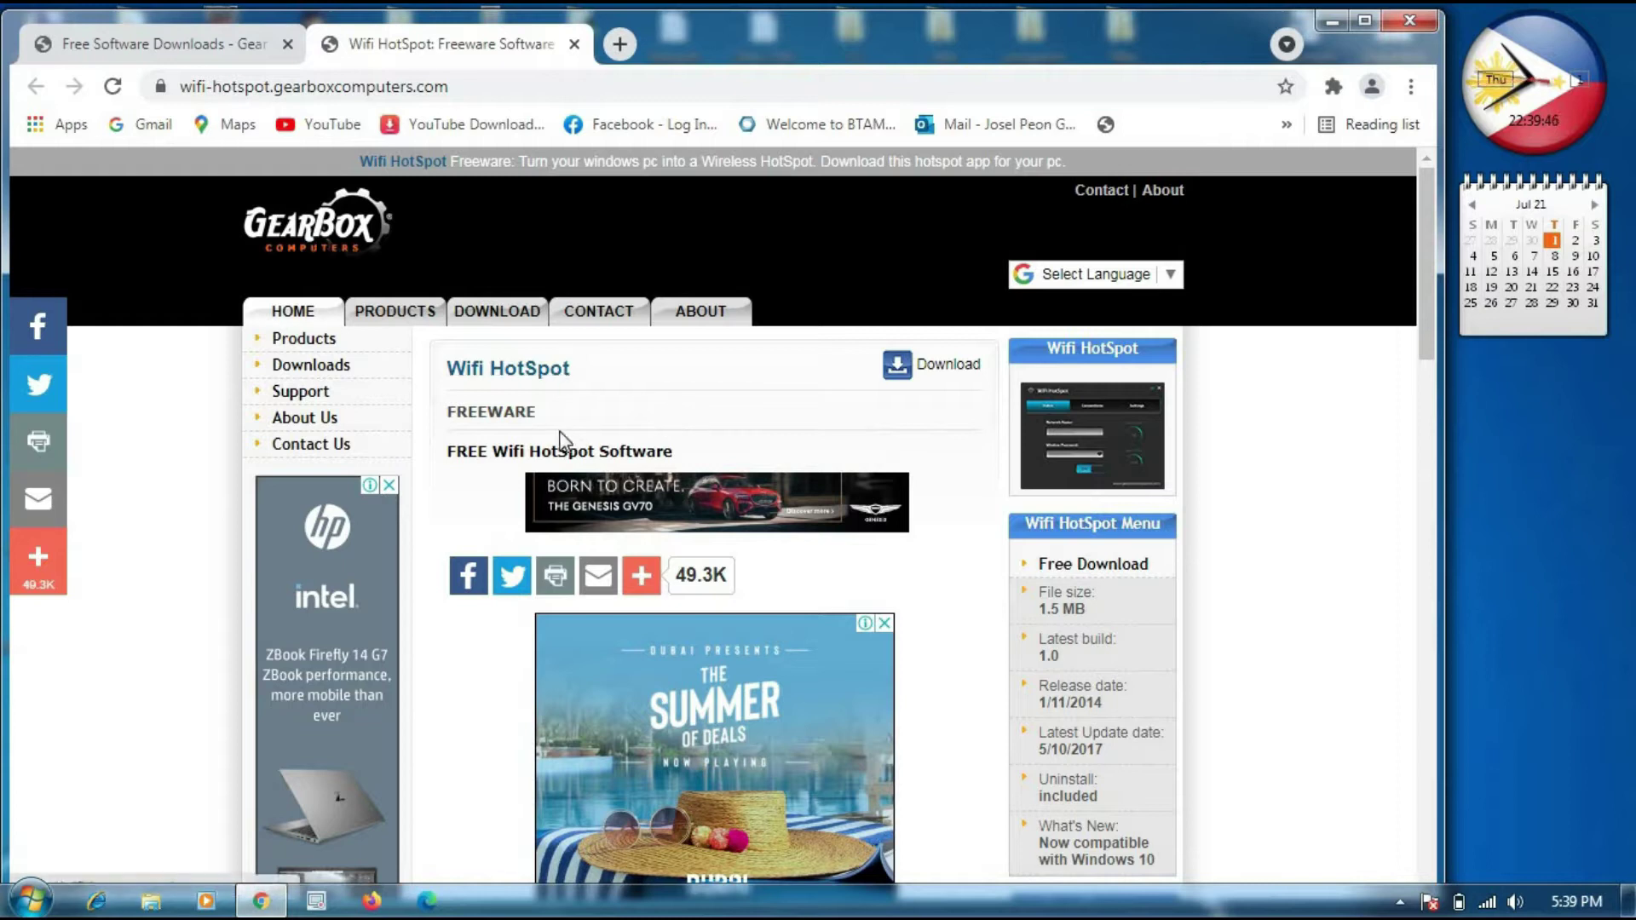
Step: Scroll through the Wifi HotSpot description and Product Features list down to the Download button
scroll(735, 452, "down", 7)
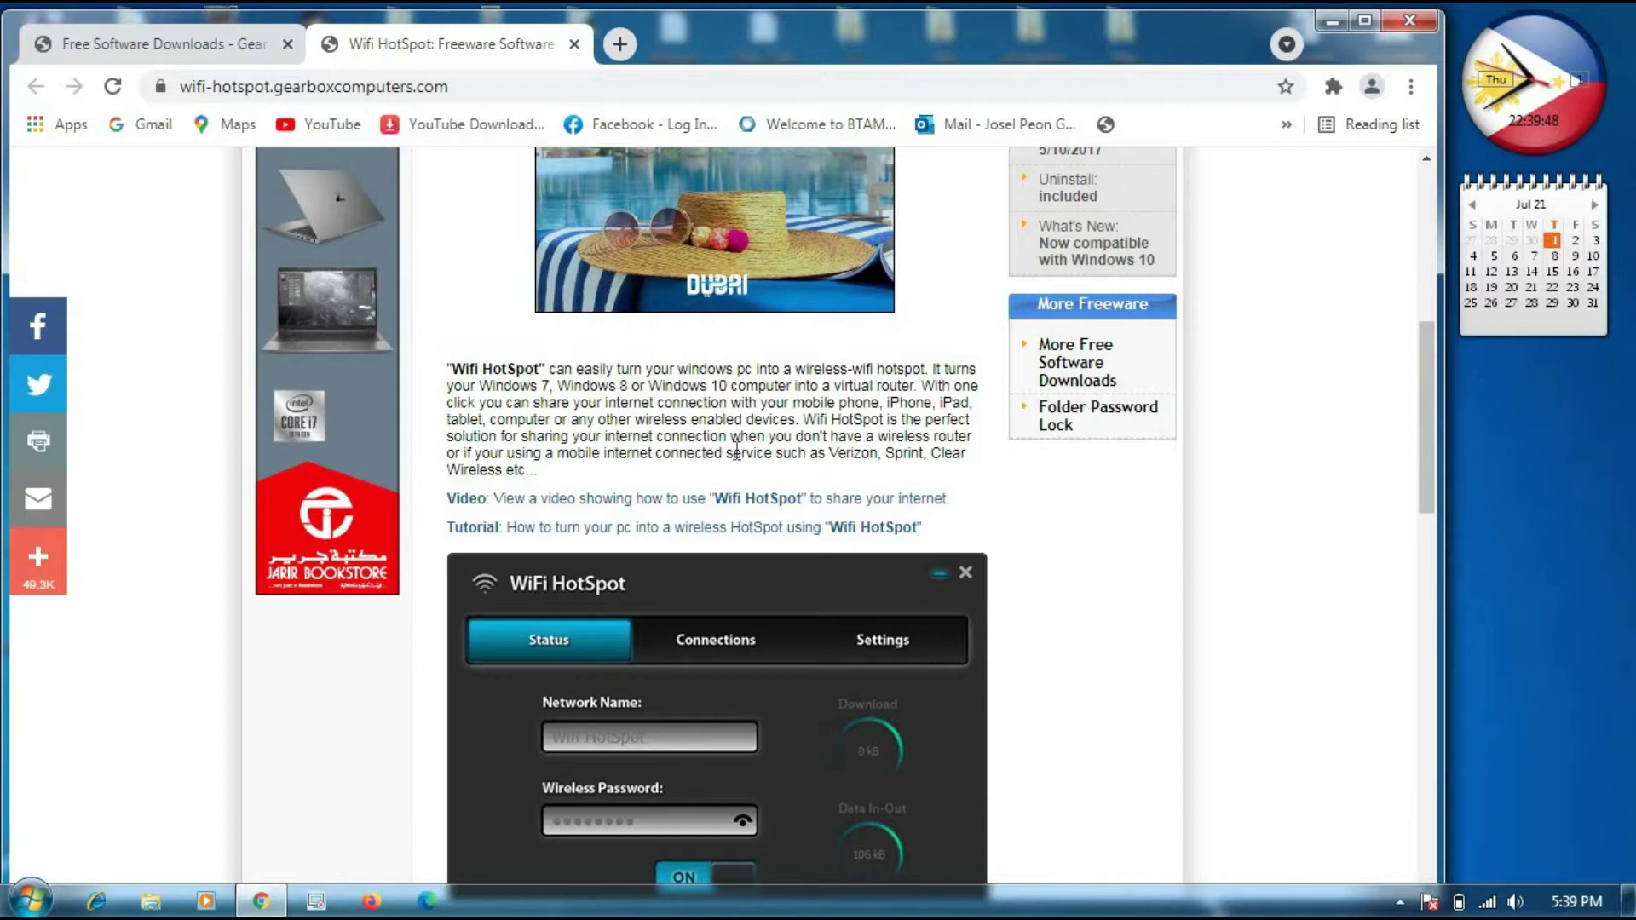
scroll(736, 452, "down", 3)
scroll(734, 460, "up", 3)
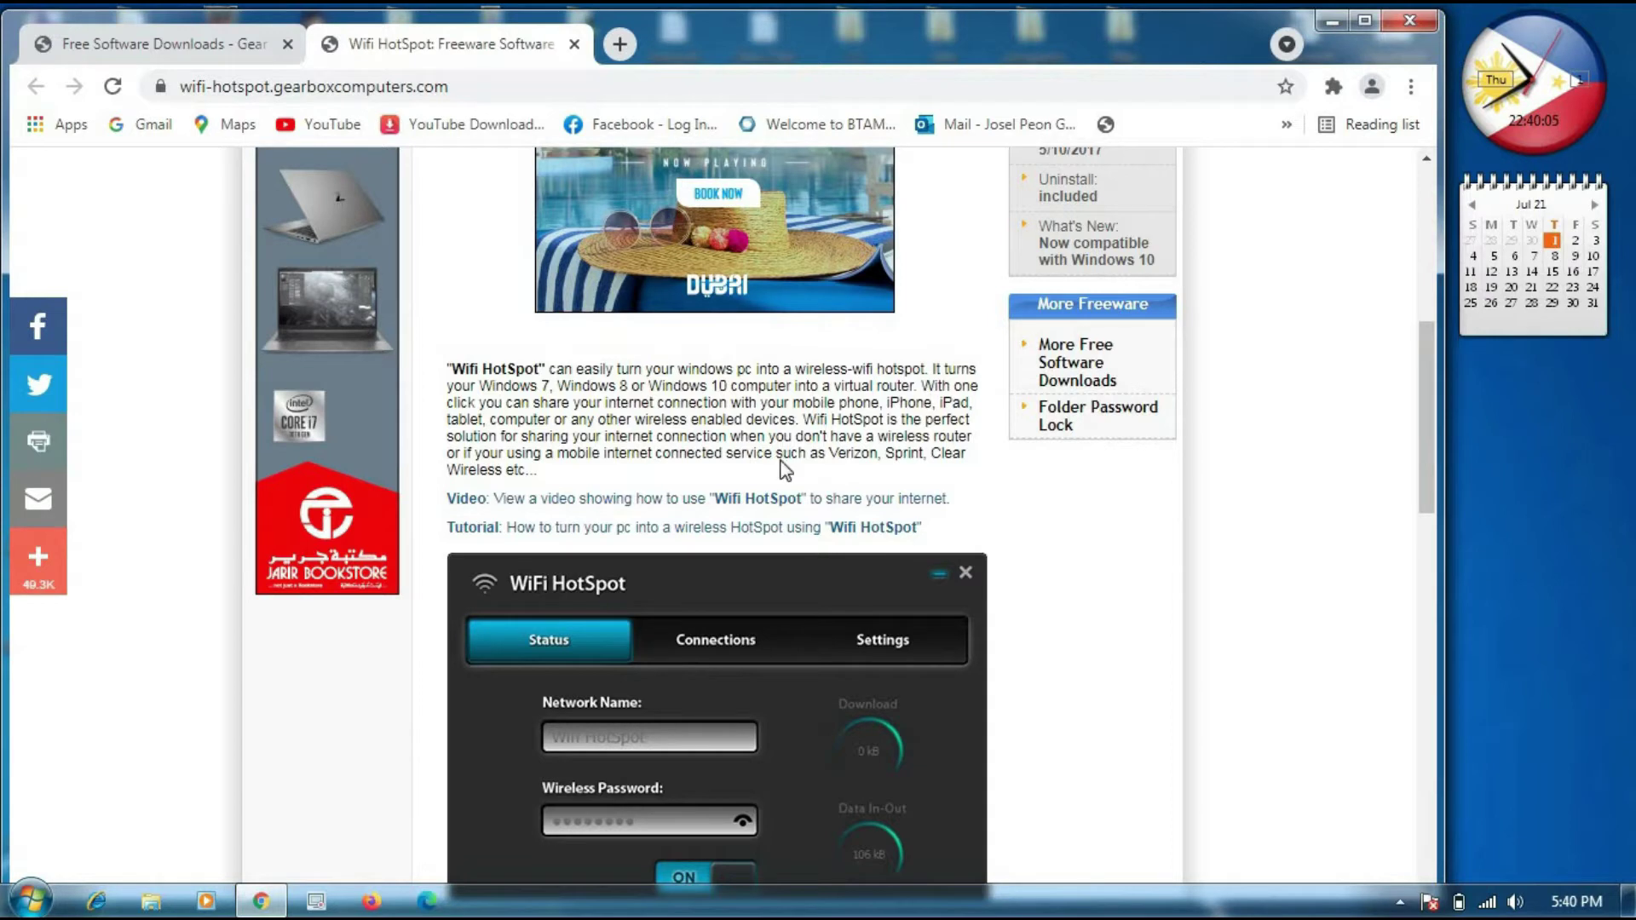
scroll(781, 462, "down", 10)
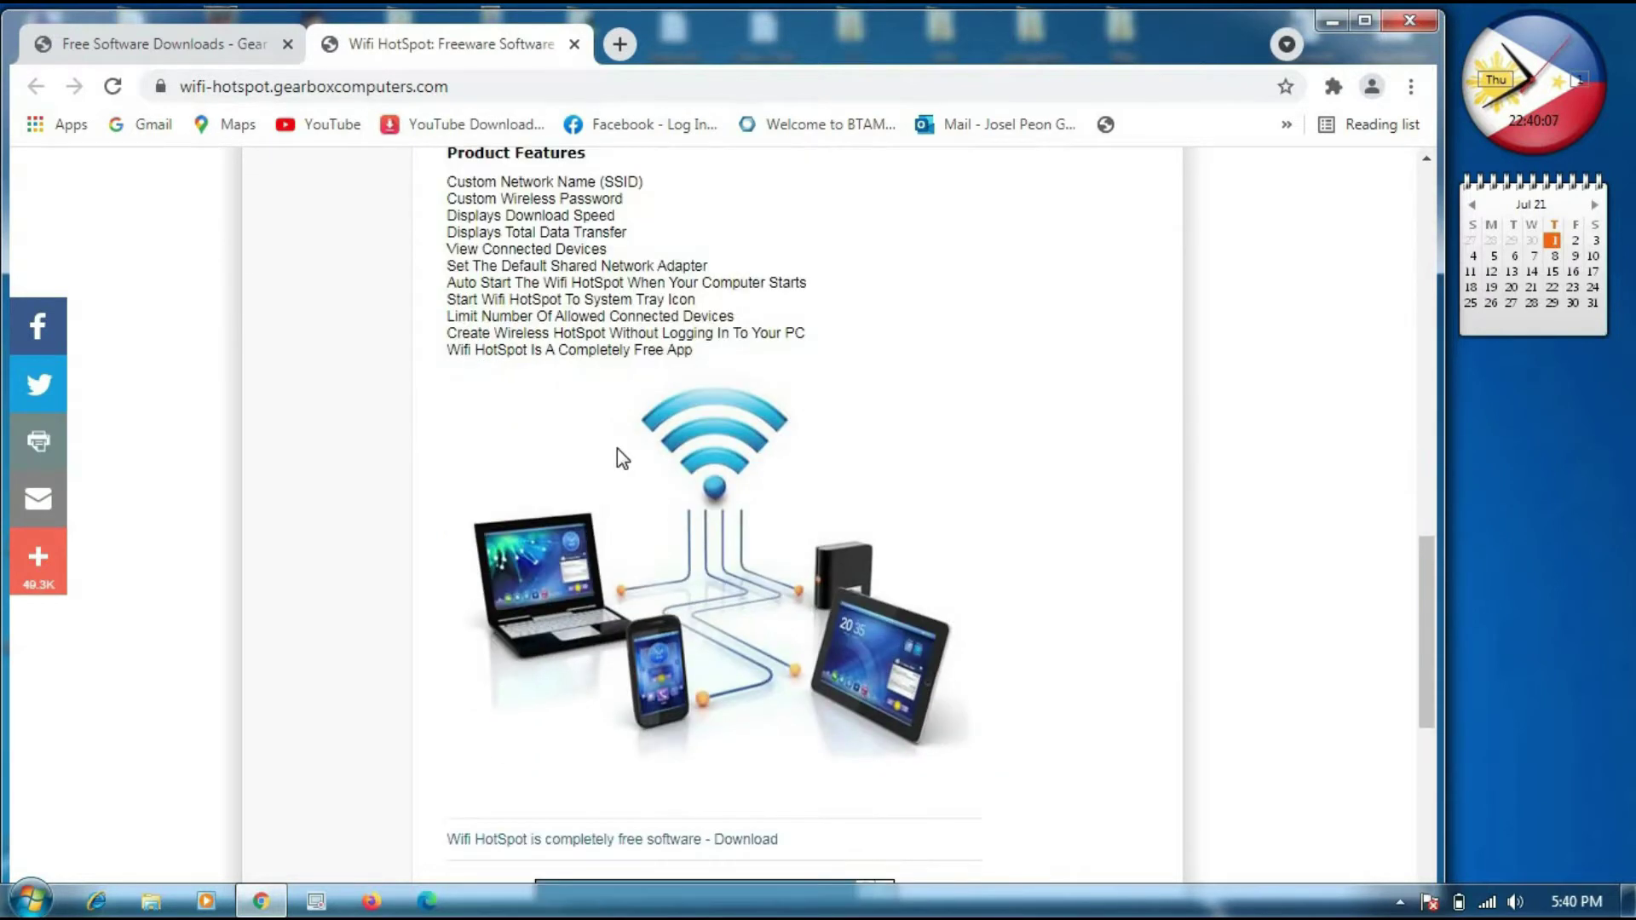
scroll(585, 434, "up", 1)
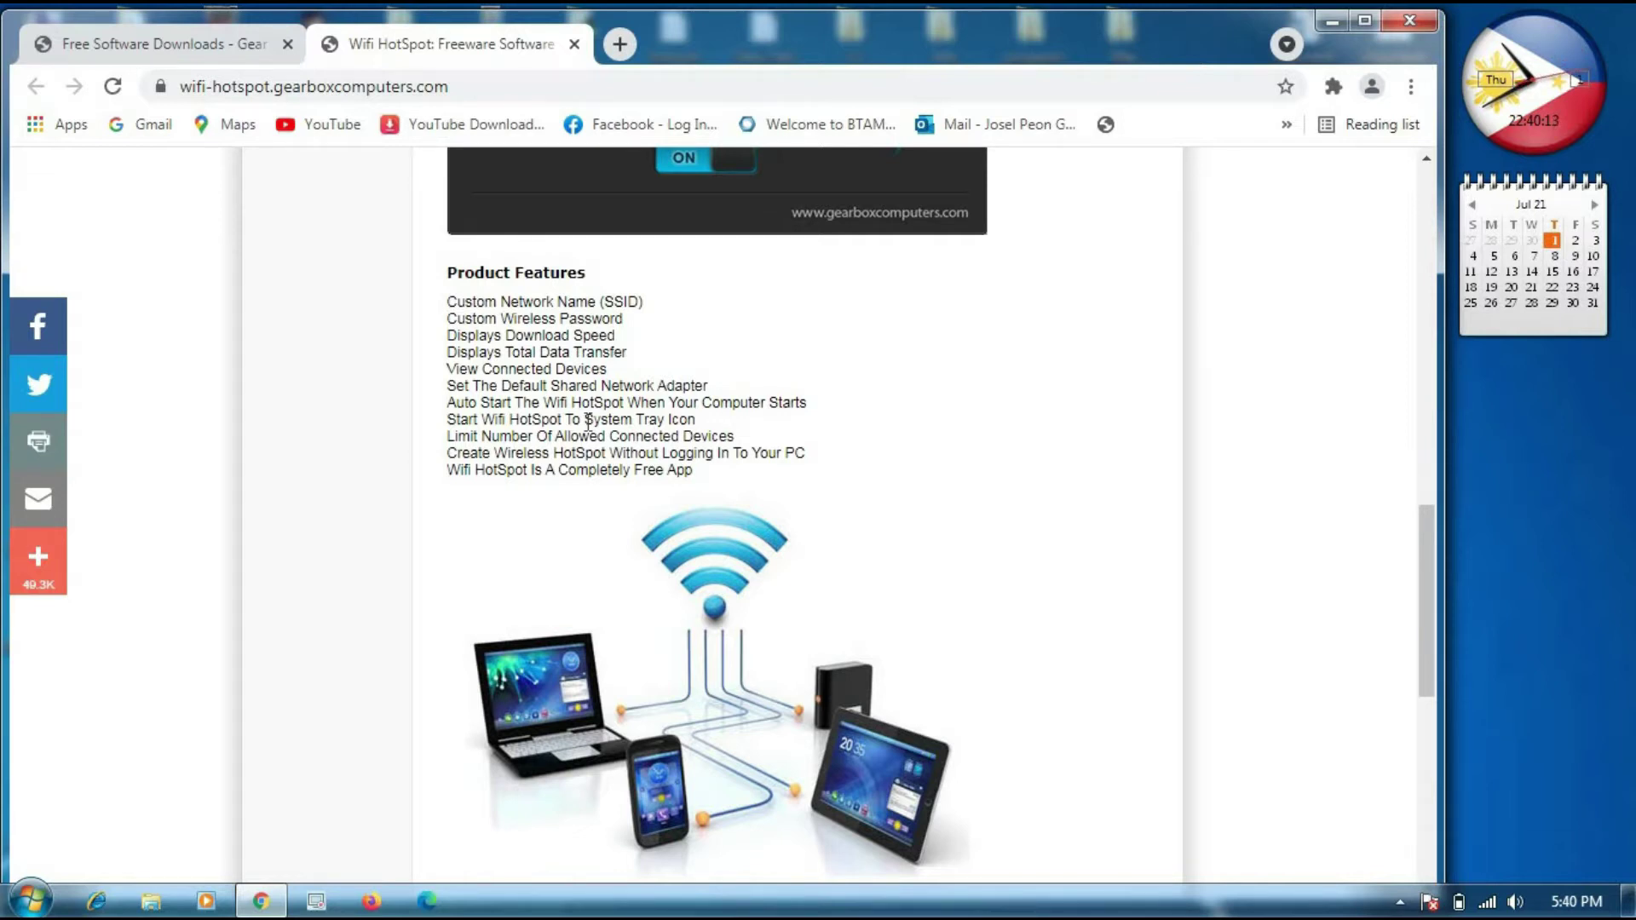
scroll(588, 423, "down", 2)
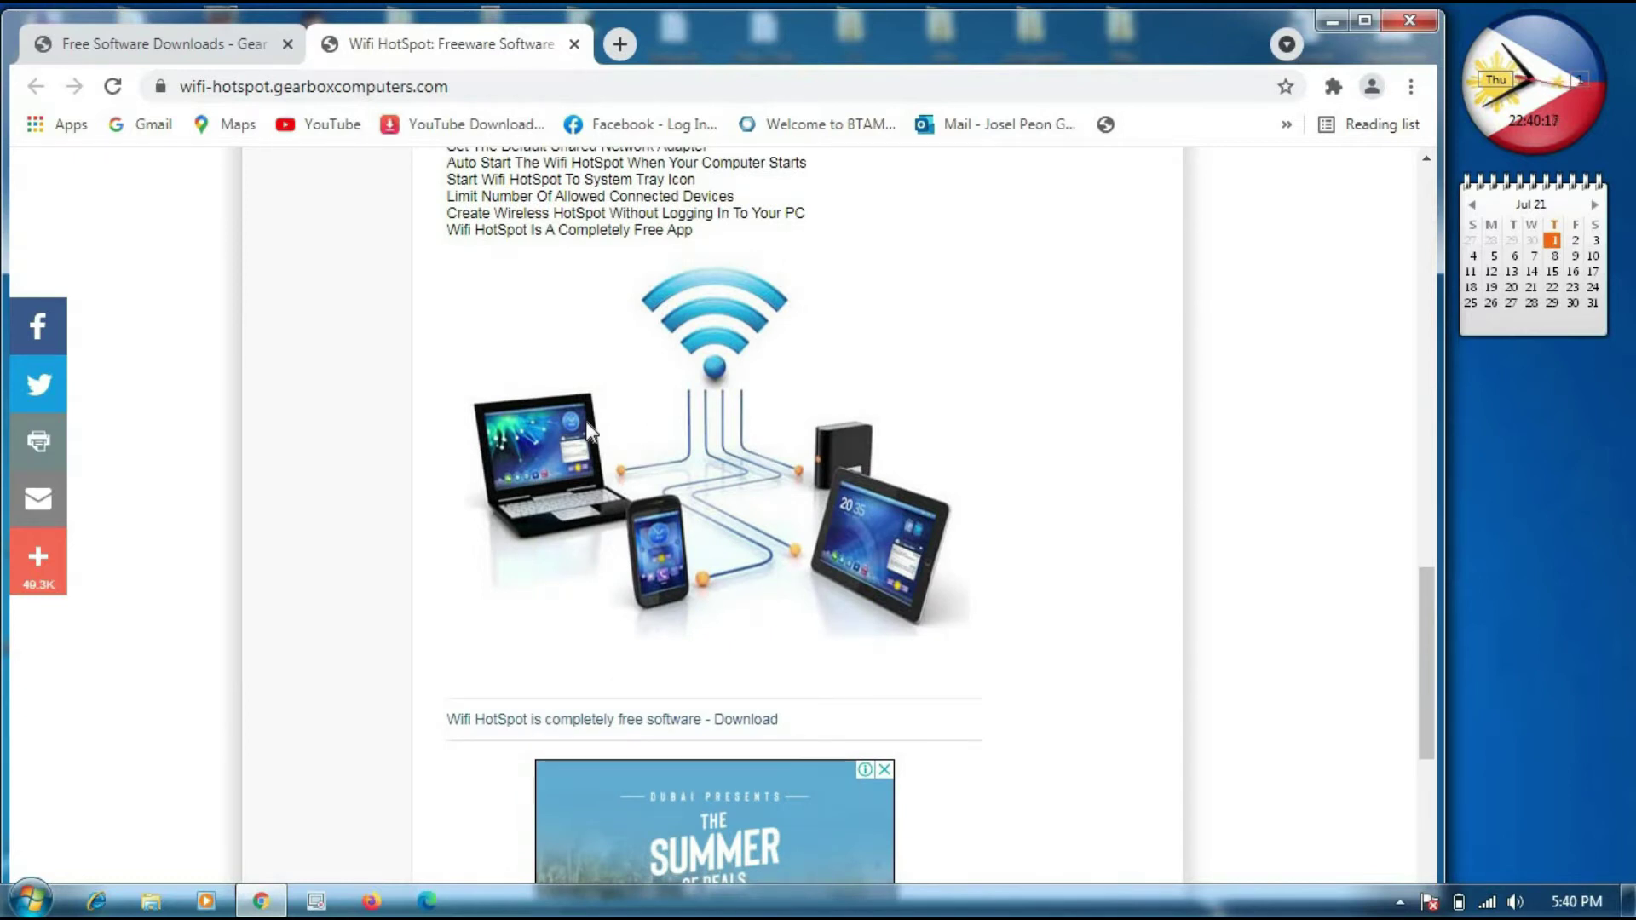
scroll(590, 431, "down", 4)
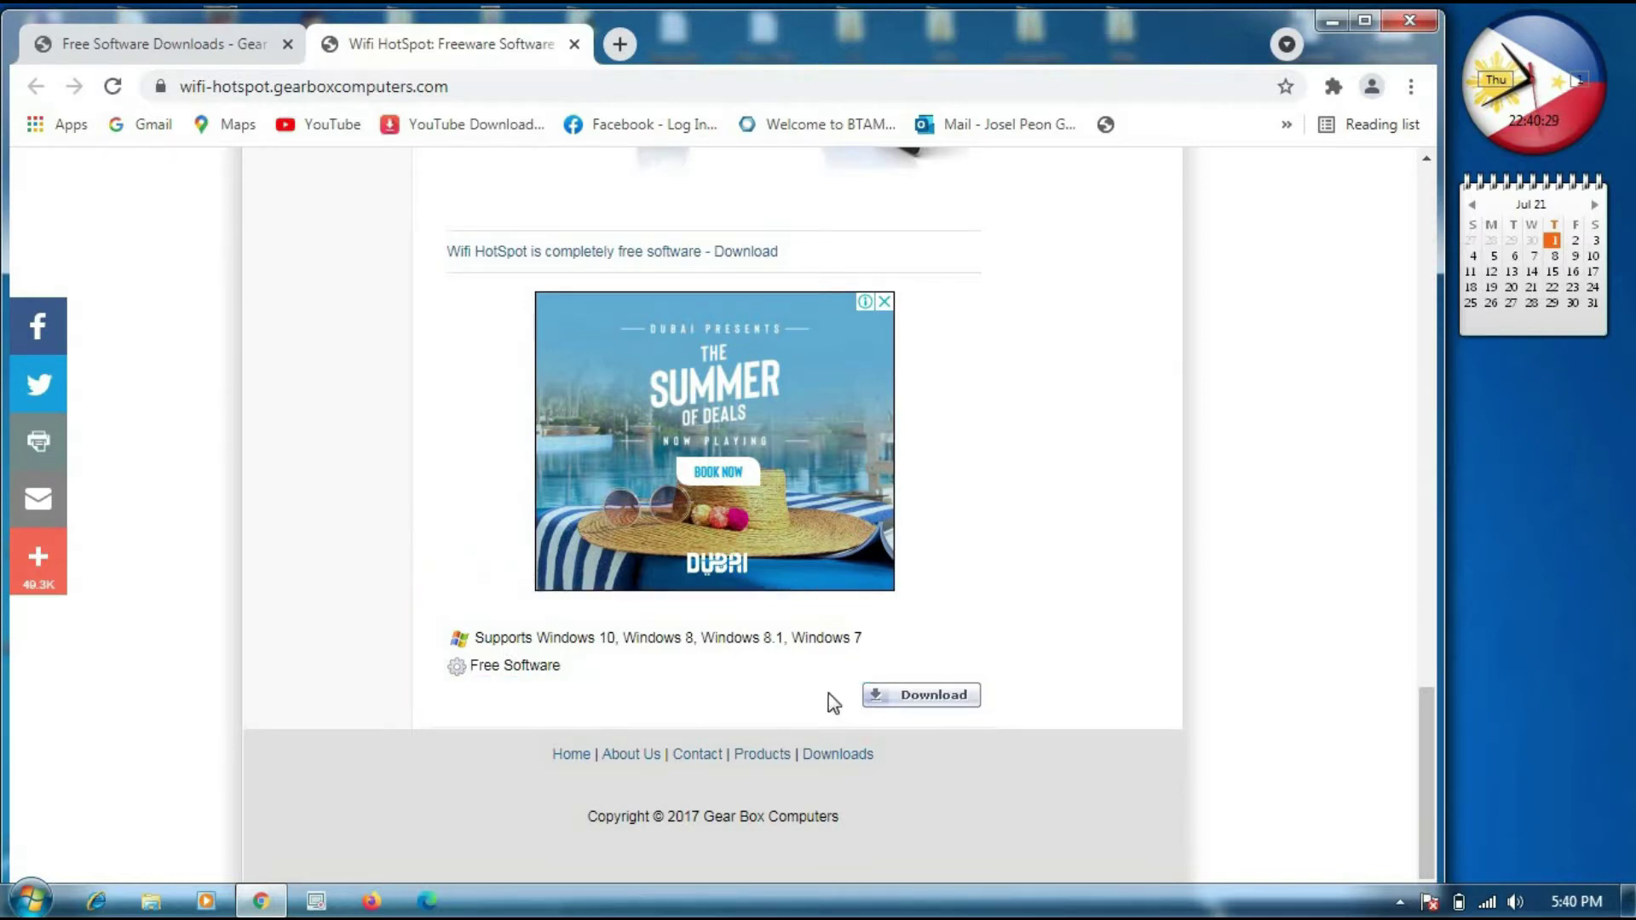
Step: Download the 1,610 KB wifihotspot.exe installer through the Download Wifi HotSpot popup link
left_click(925, 695)
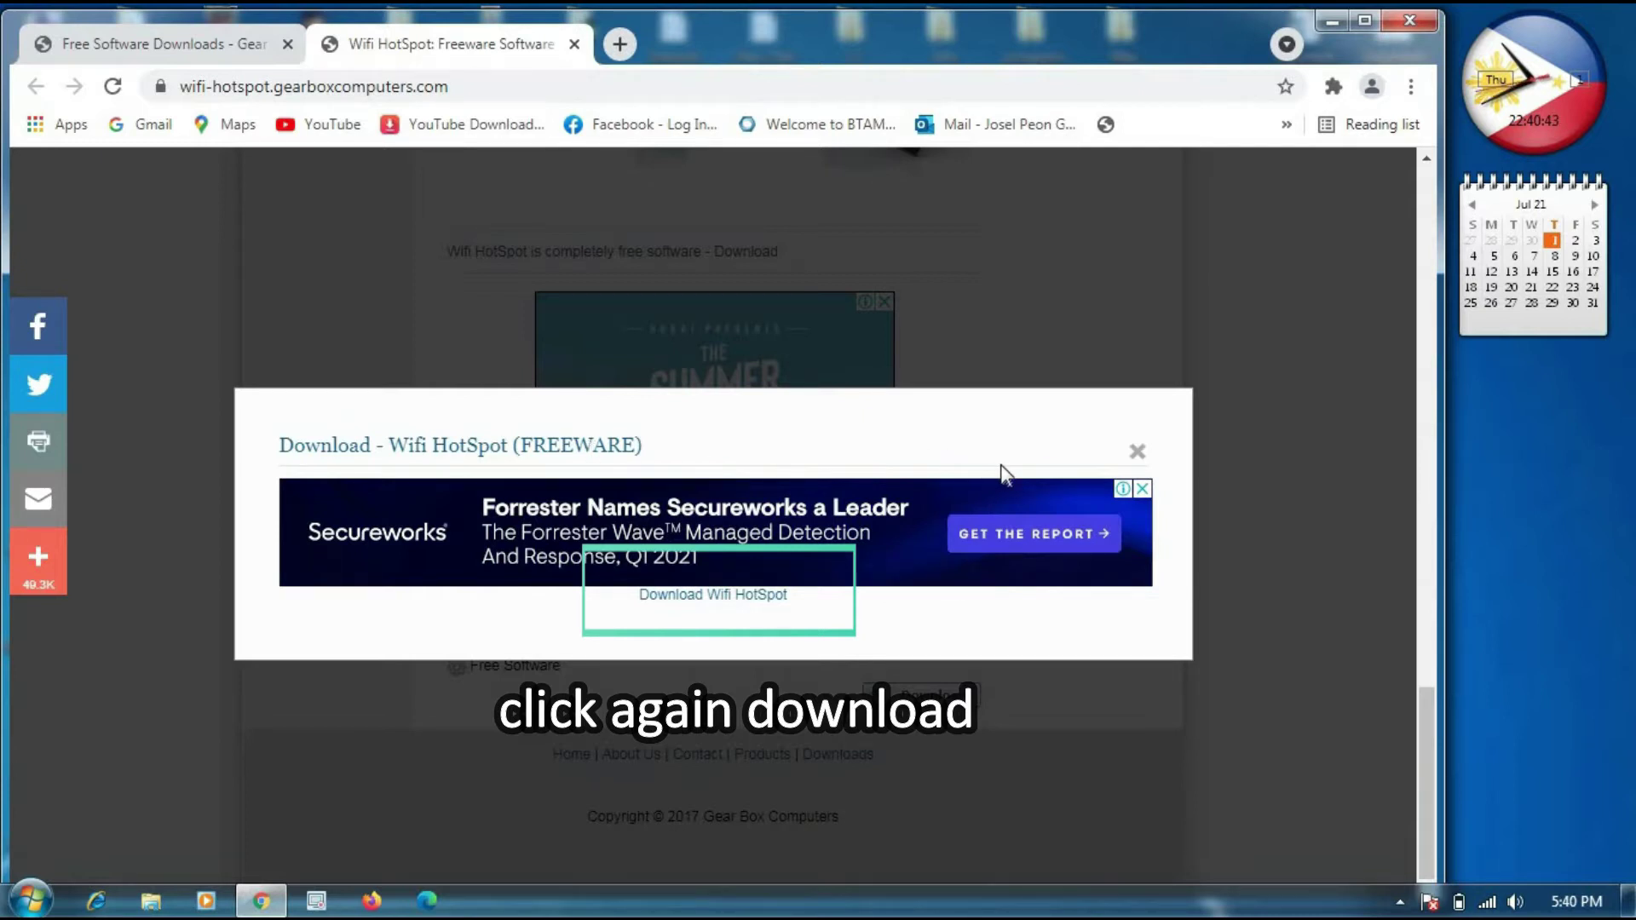
left_click(757, 596)
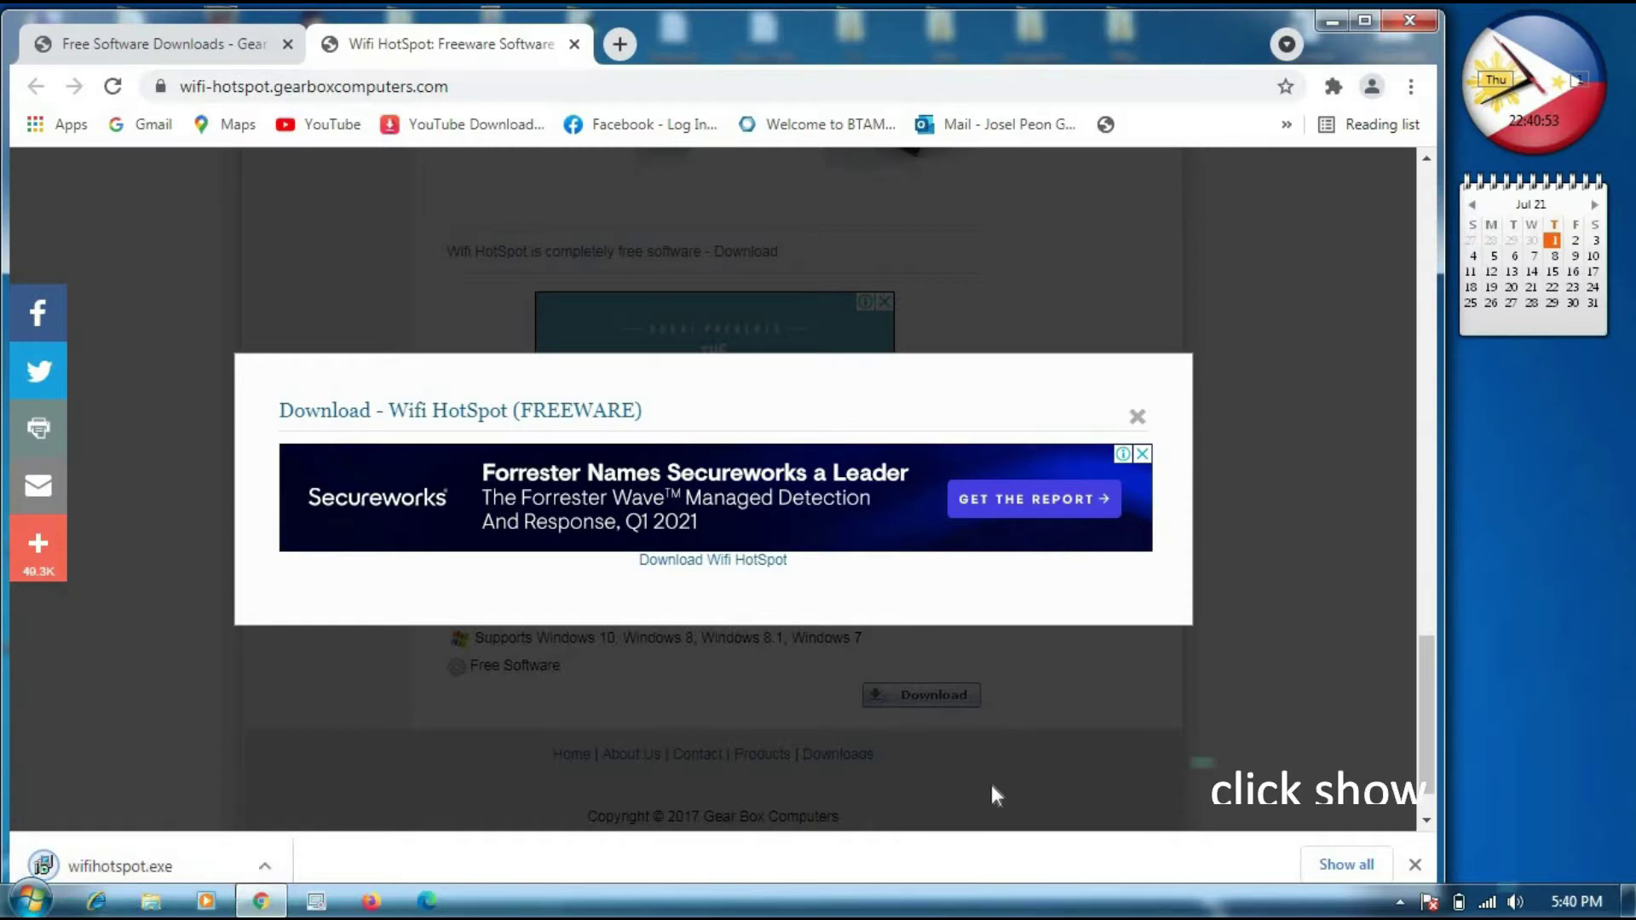
Step: Find wifihotspot.exe in the Downloads folder, cut it, and close the folder
left_click(1345, 866)
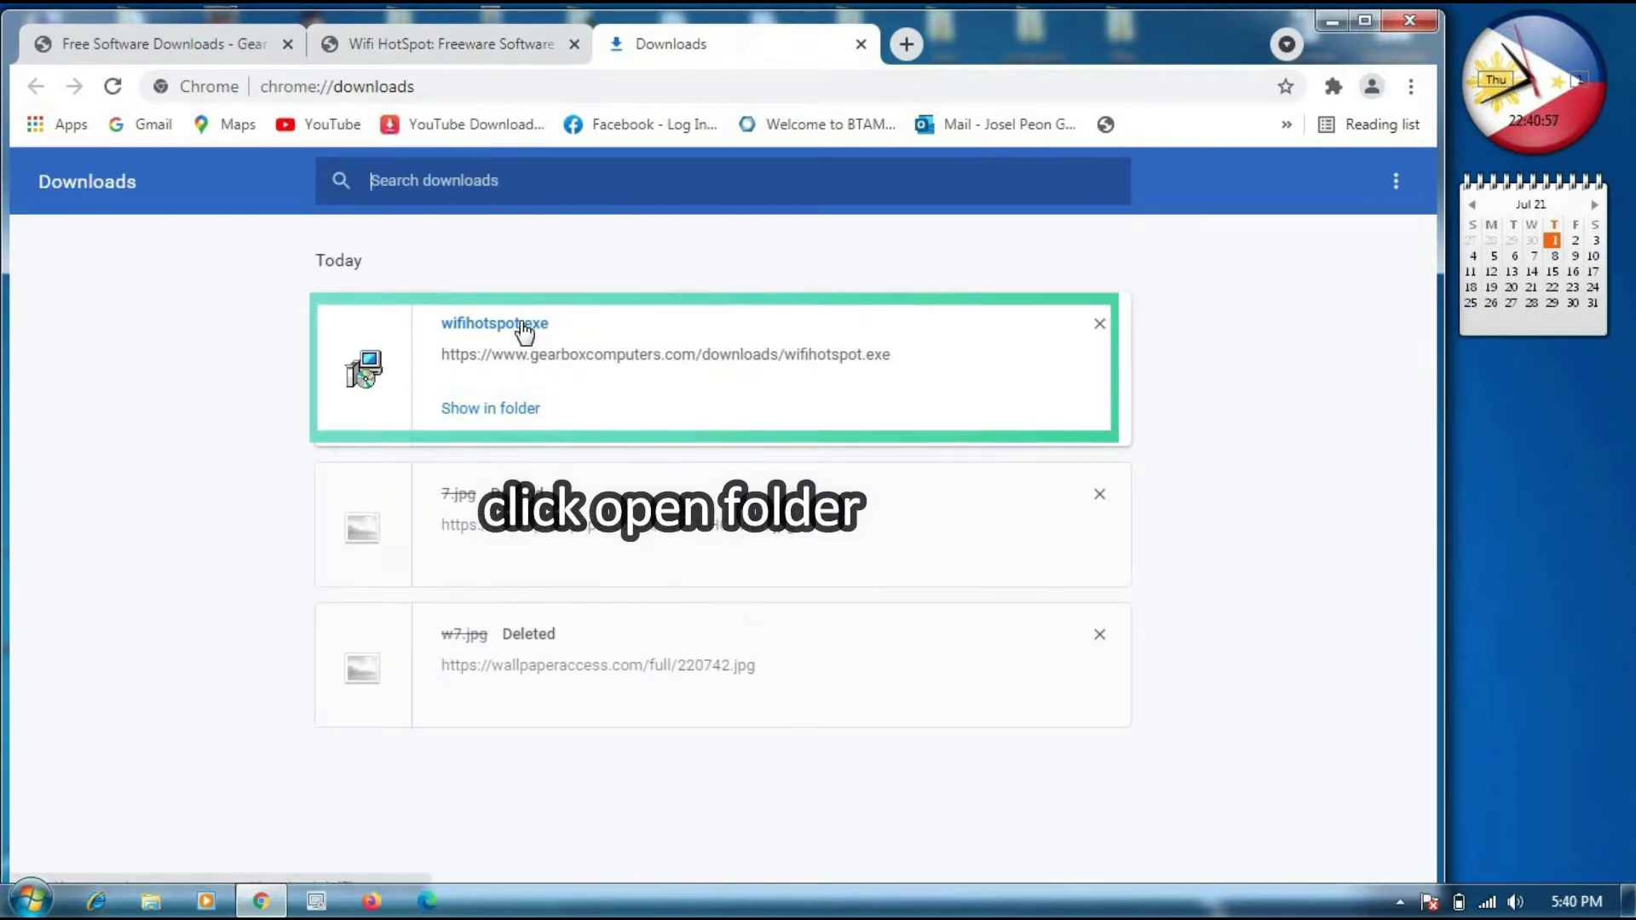
left_click(522, 409)
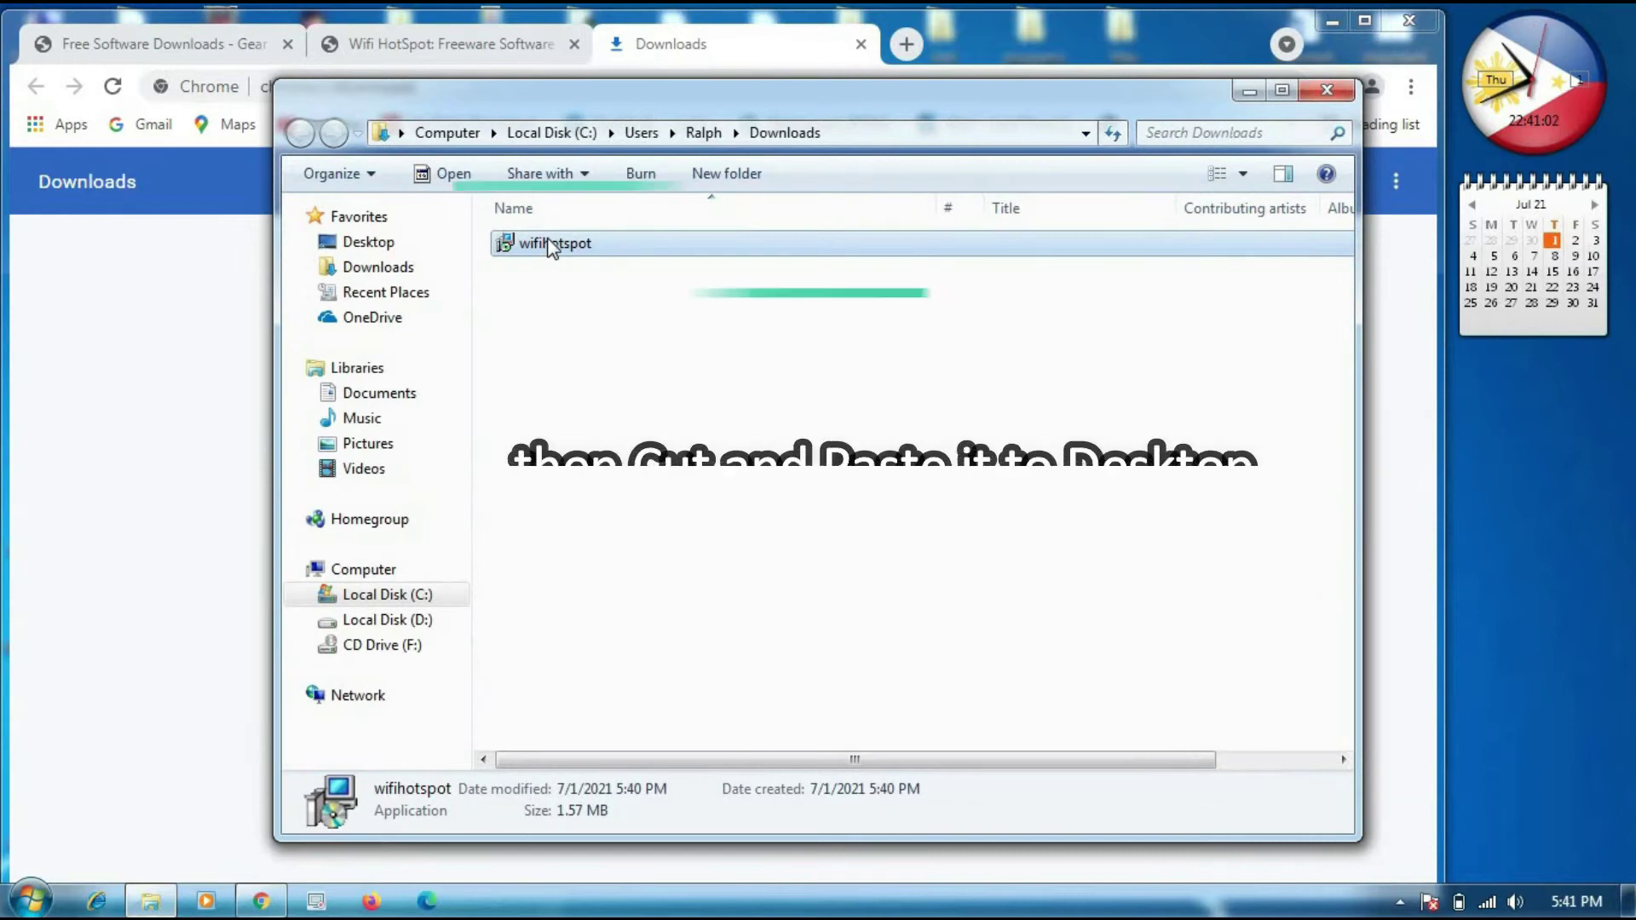
right_click(550, 247)
left_click(609, 626)
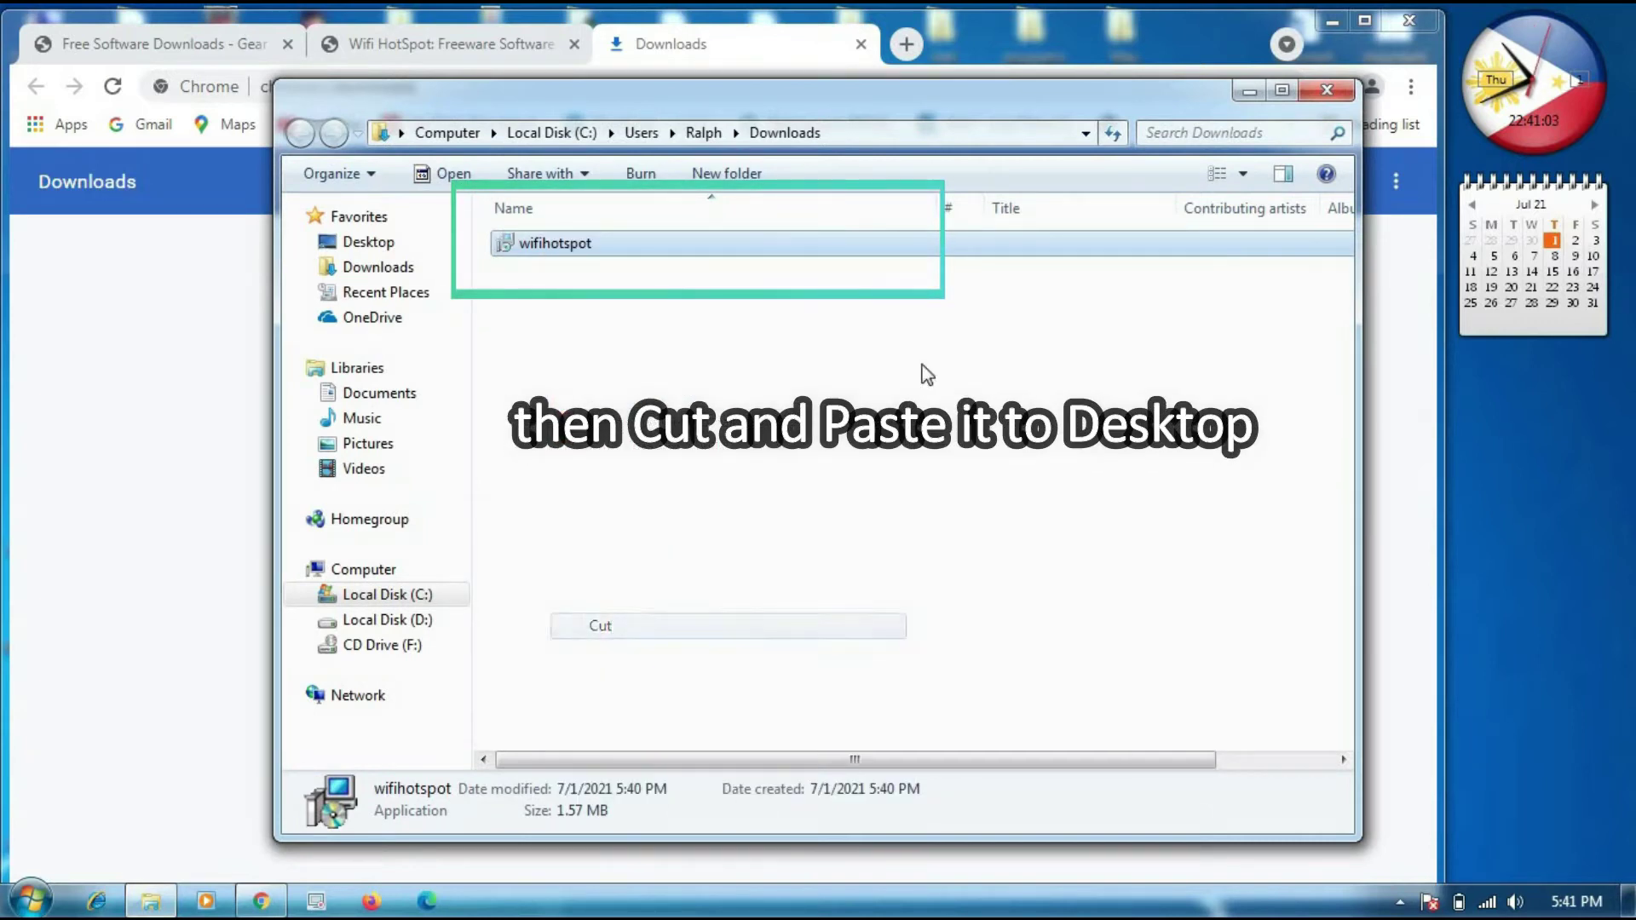
left_click(1327, 90)
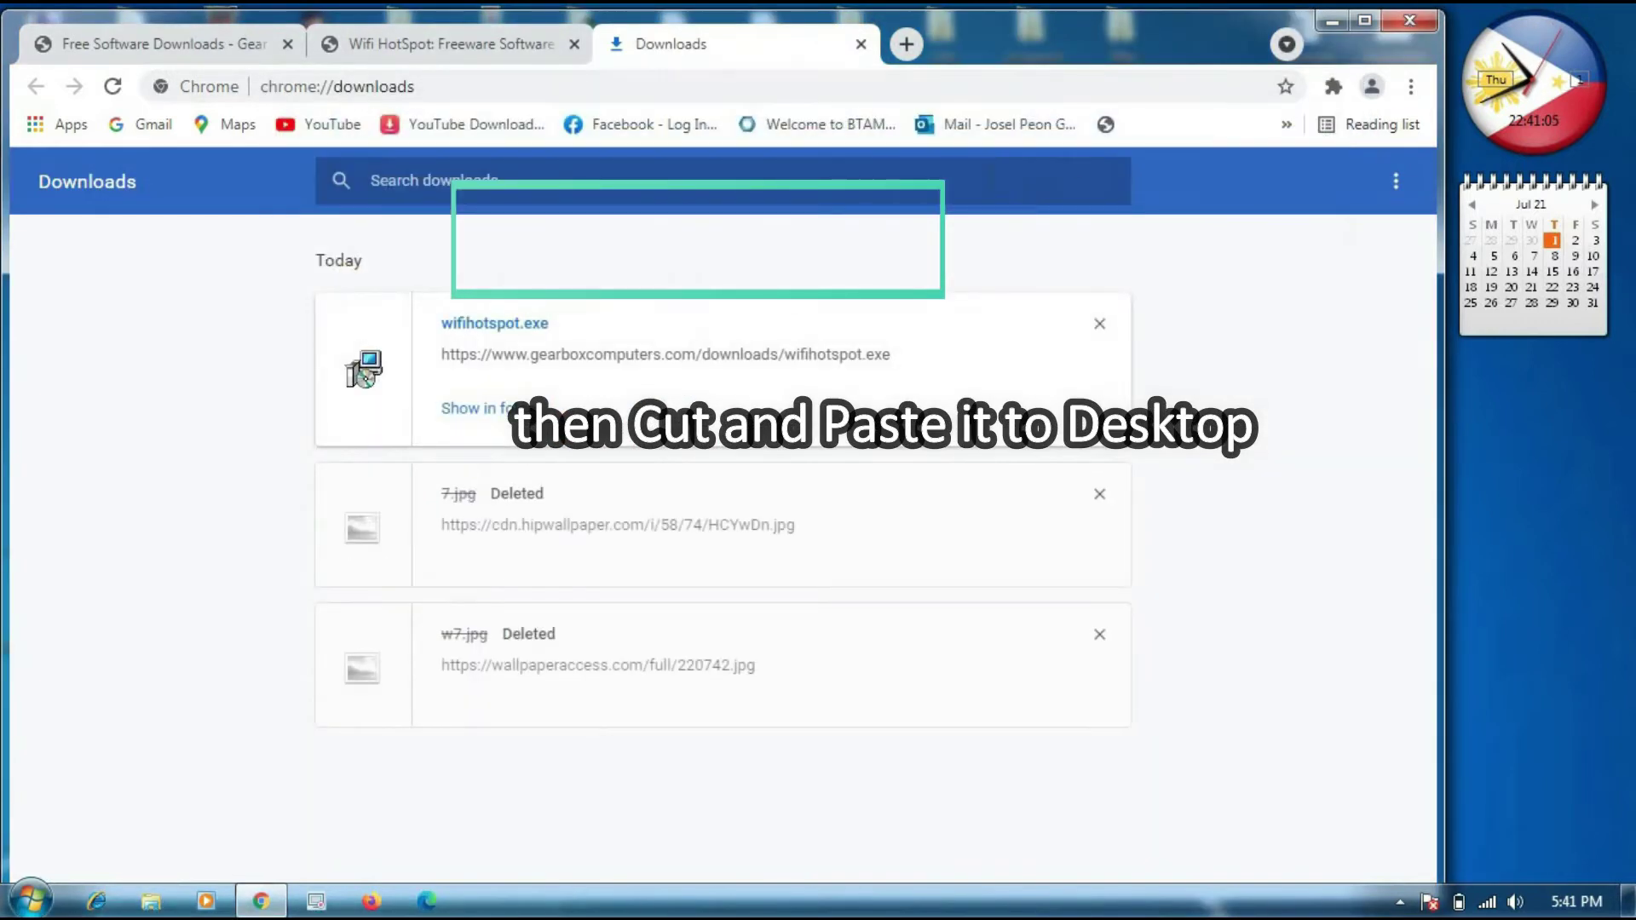
Step: Minimize Chrome and paste the wifihotspot installer onto the desktop
left_click(1328, 21)
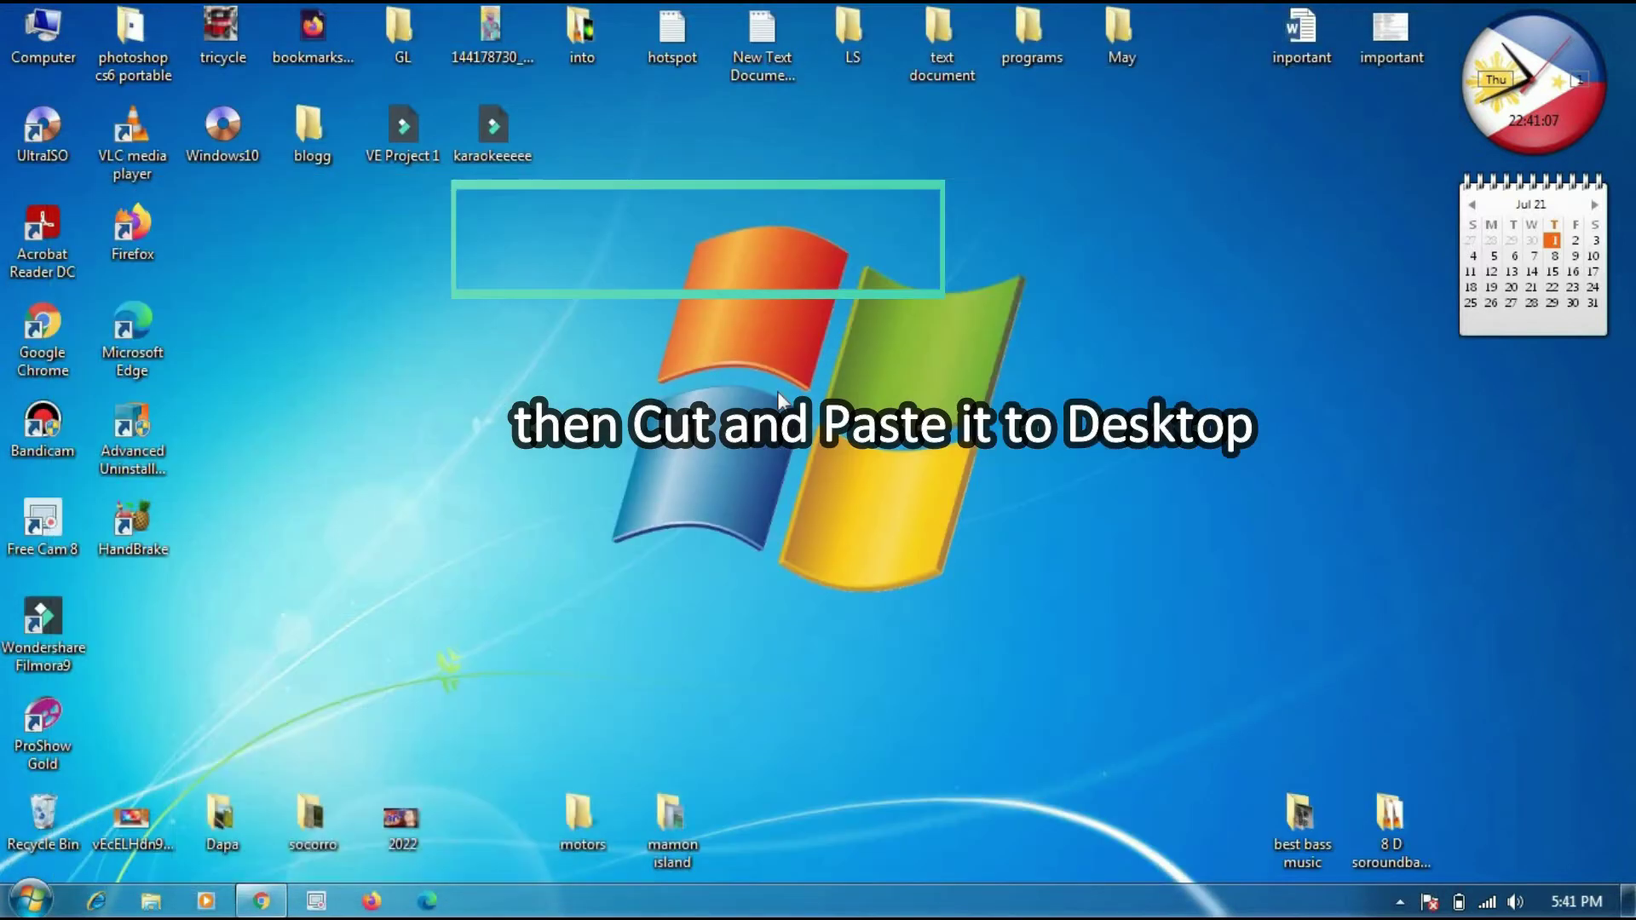
right_click(513, 290)
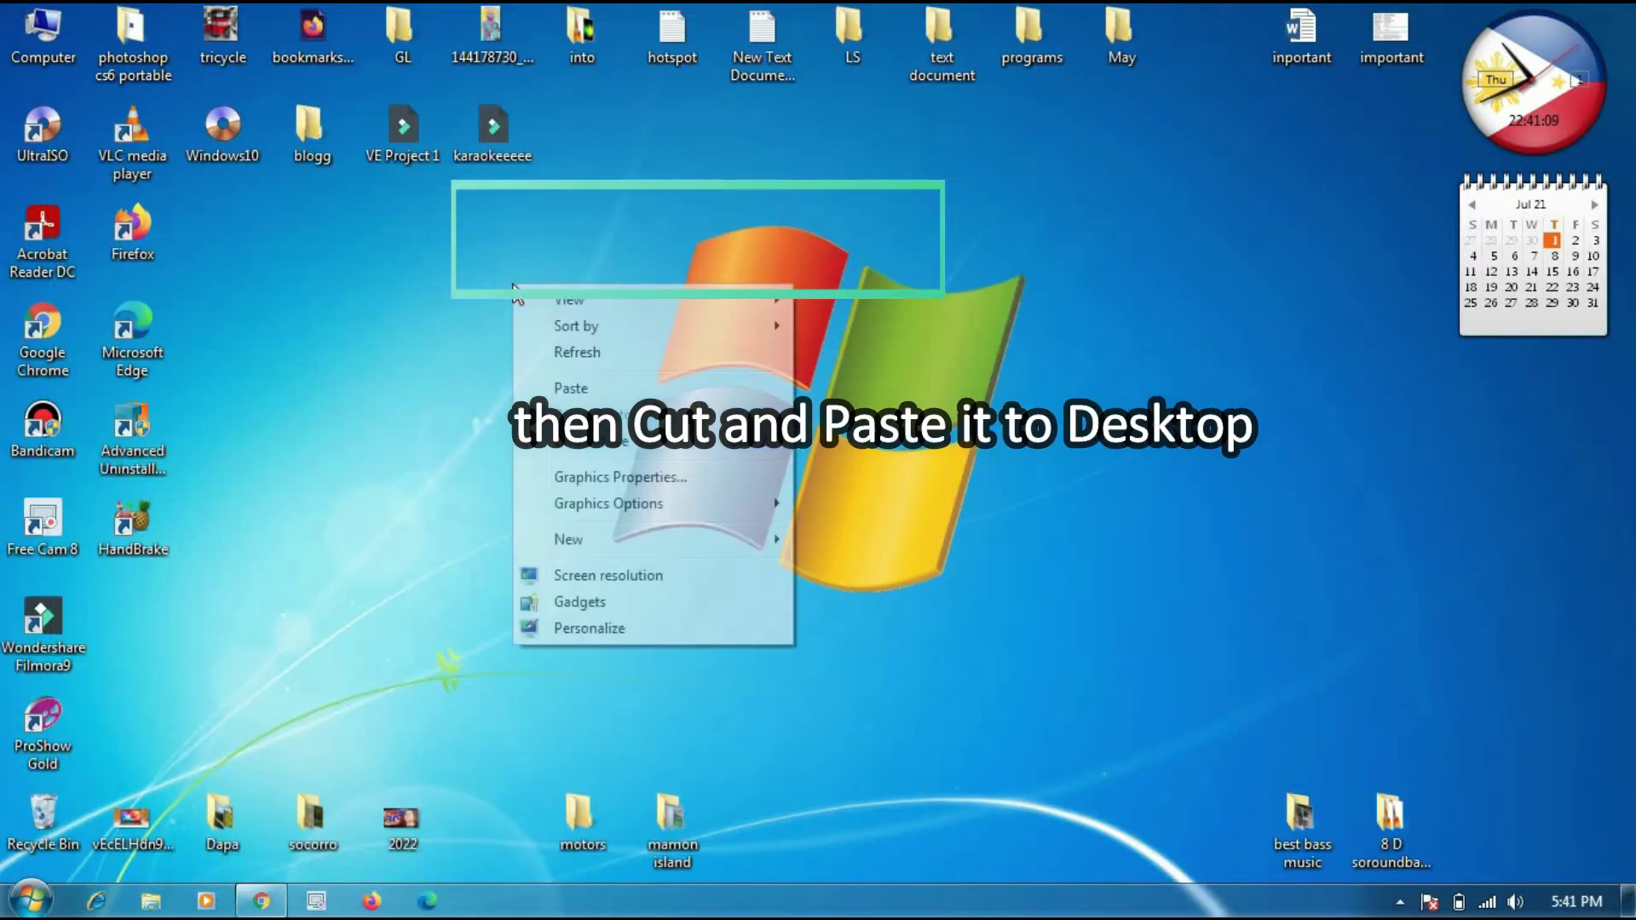
left_click(576, 390)
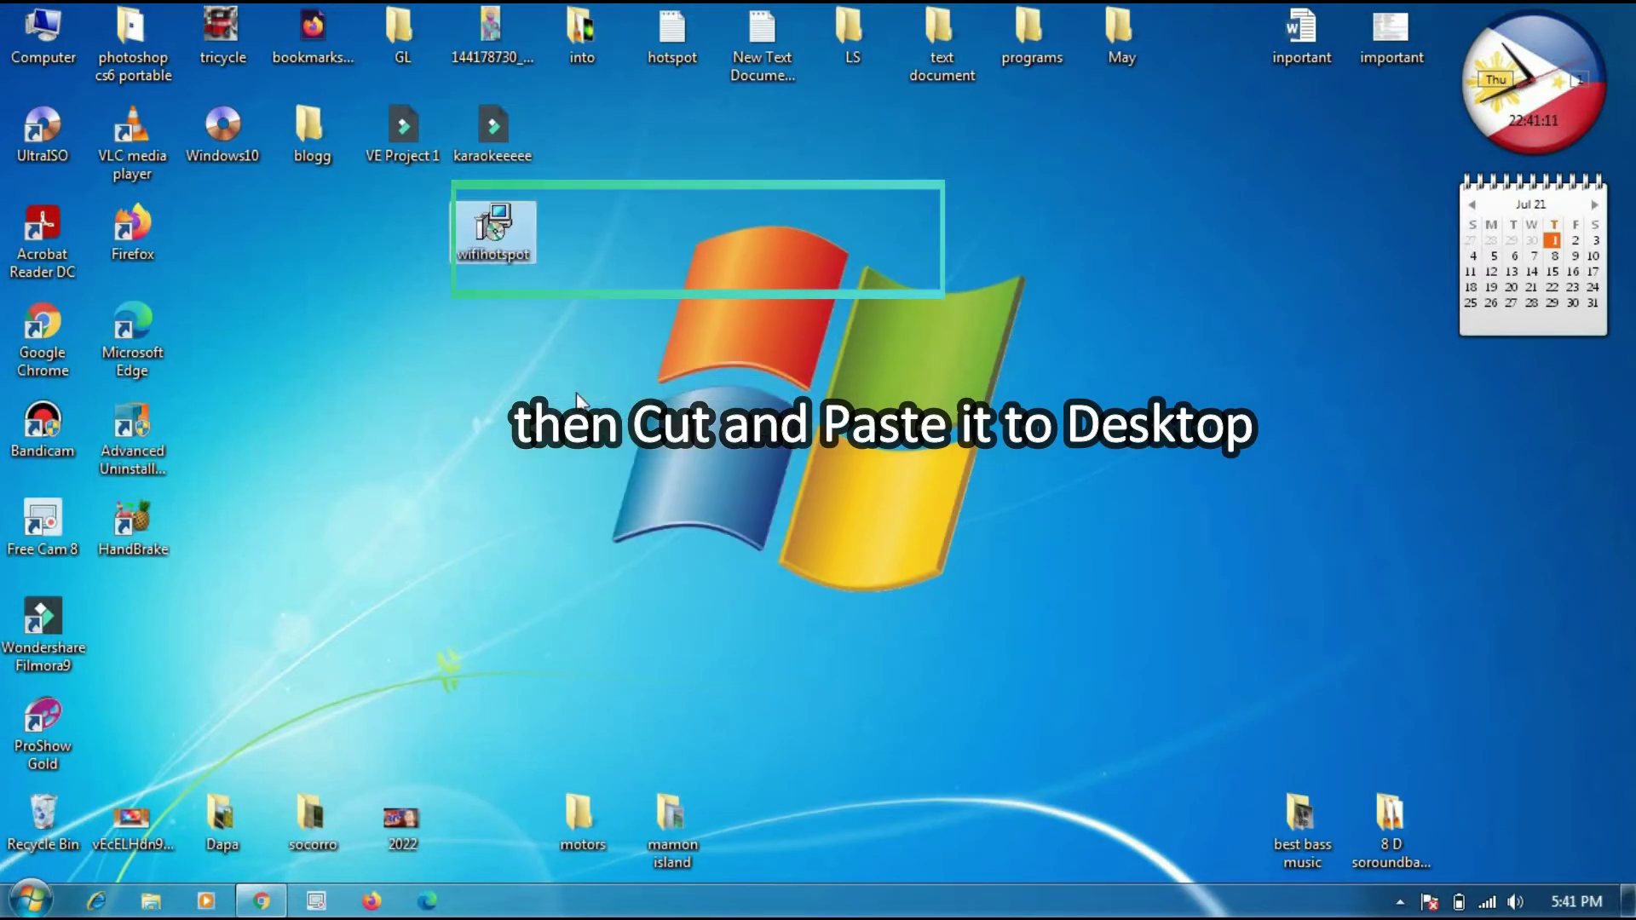
right_click(497, 227)
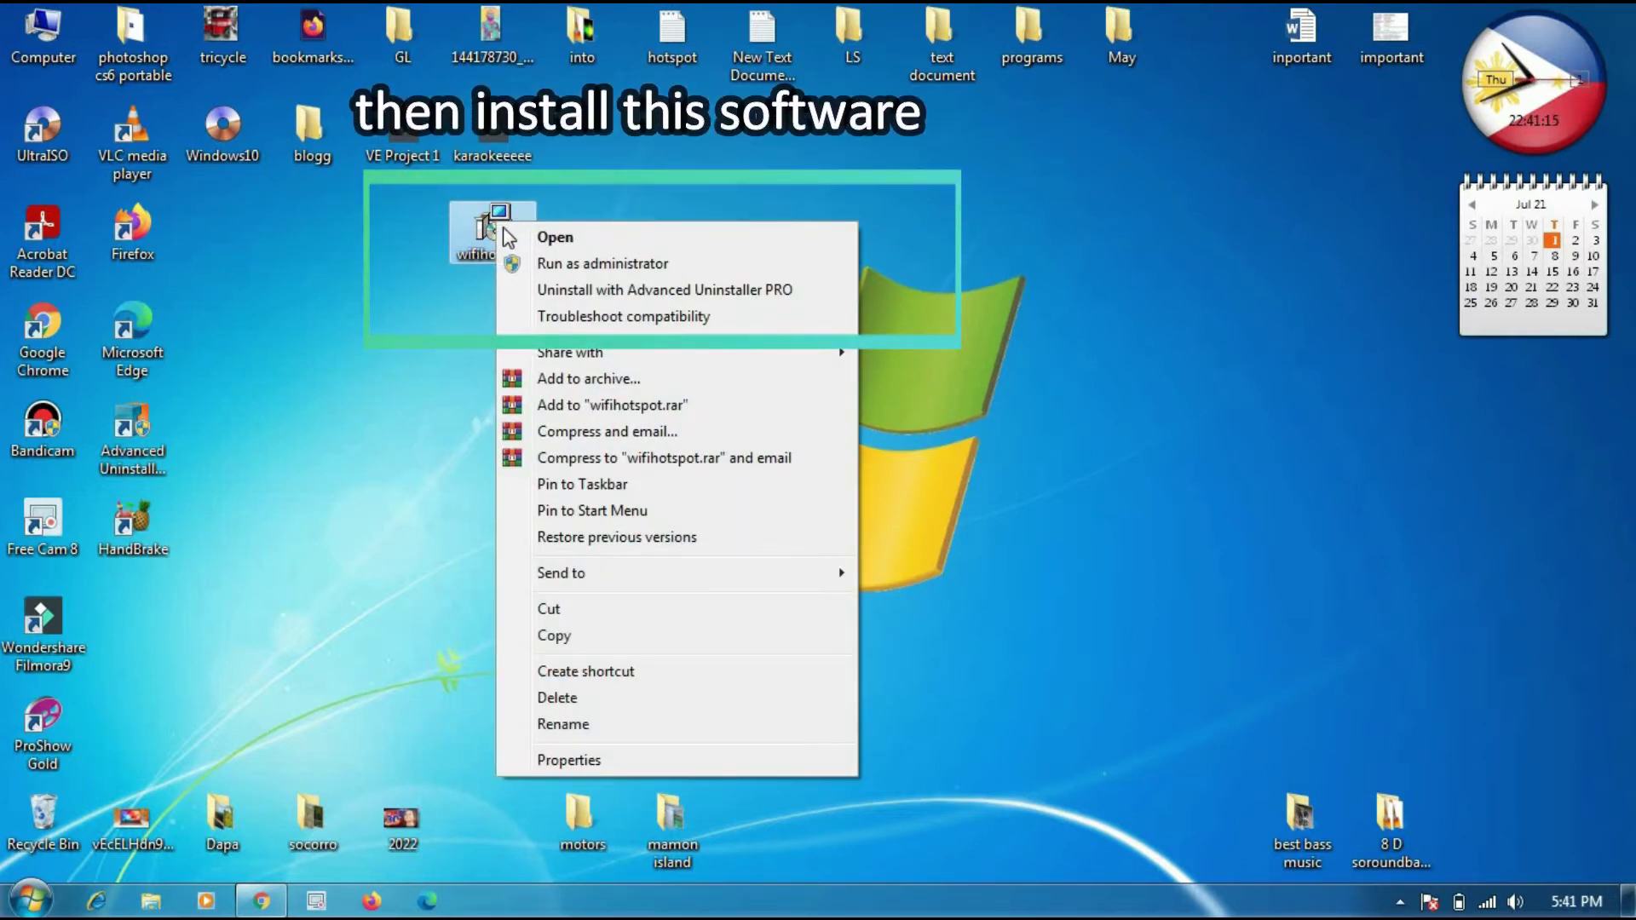
Step: Run the wifihotspot installer as administrator, allowing it past the Security Warning
left_click(554, 266)
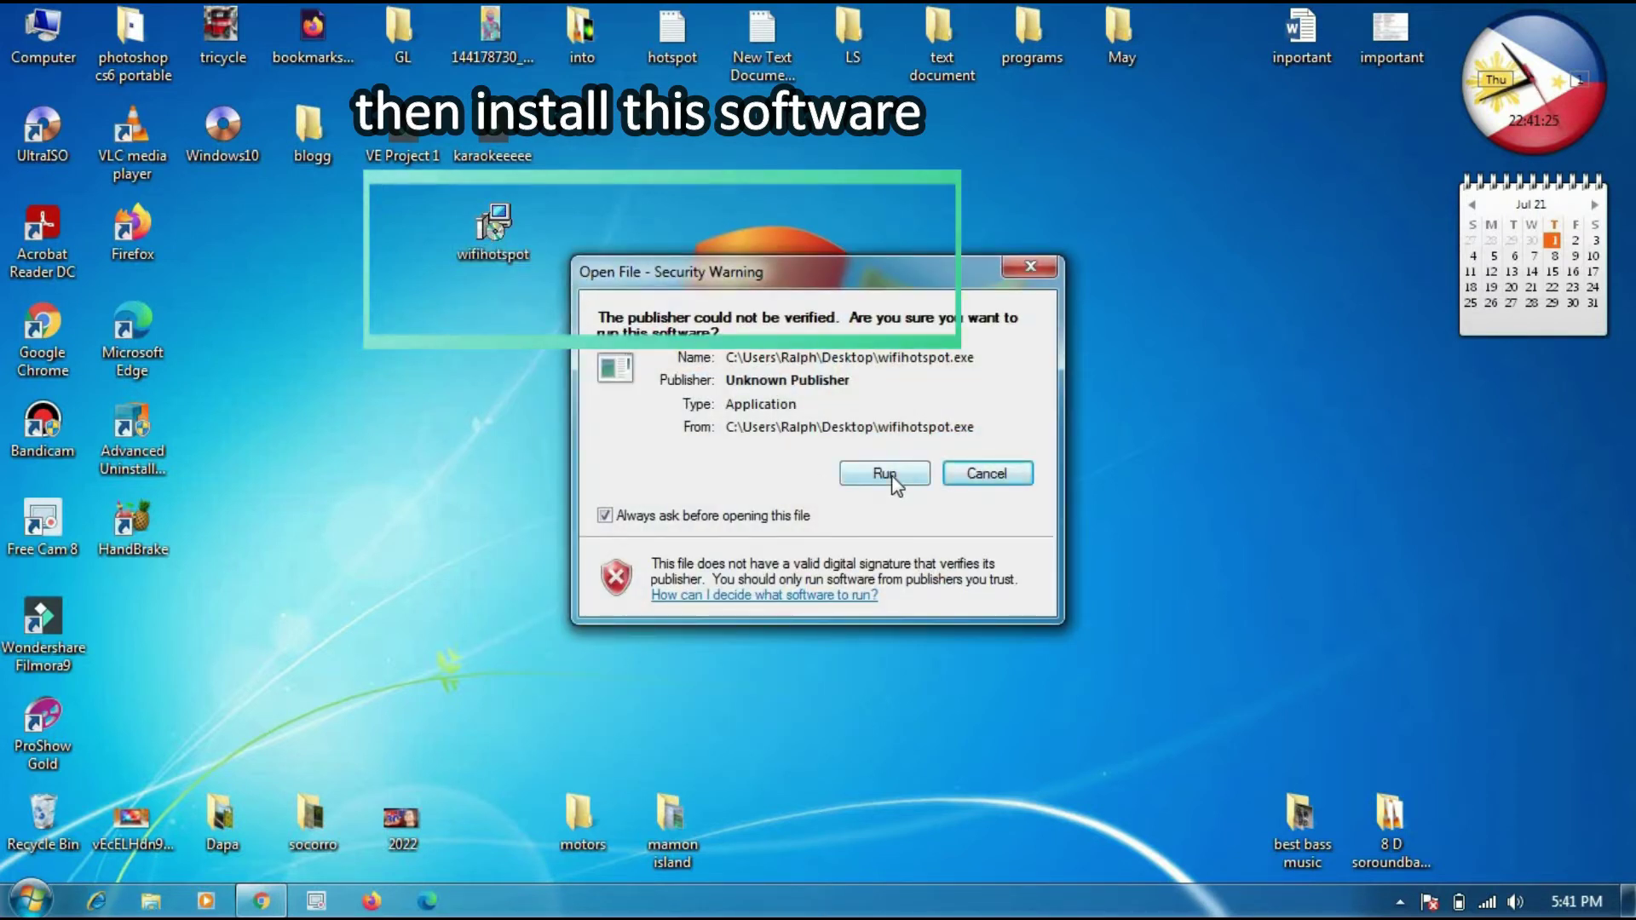
left_click(885, 473)
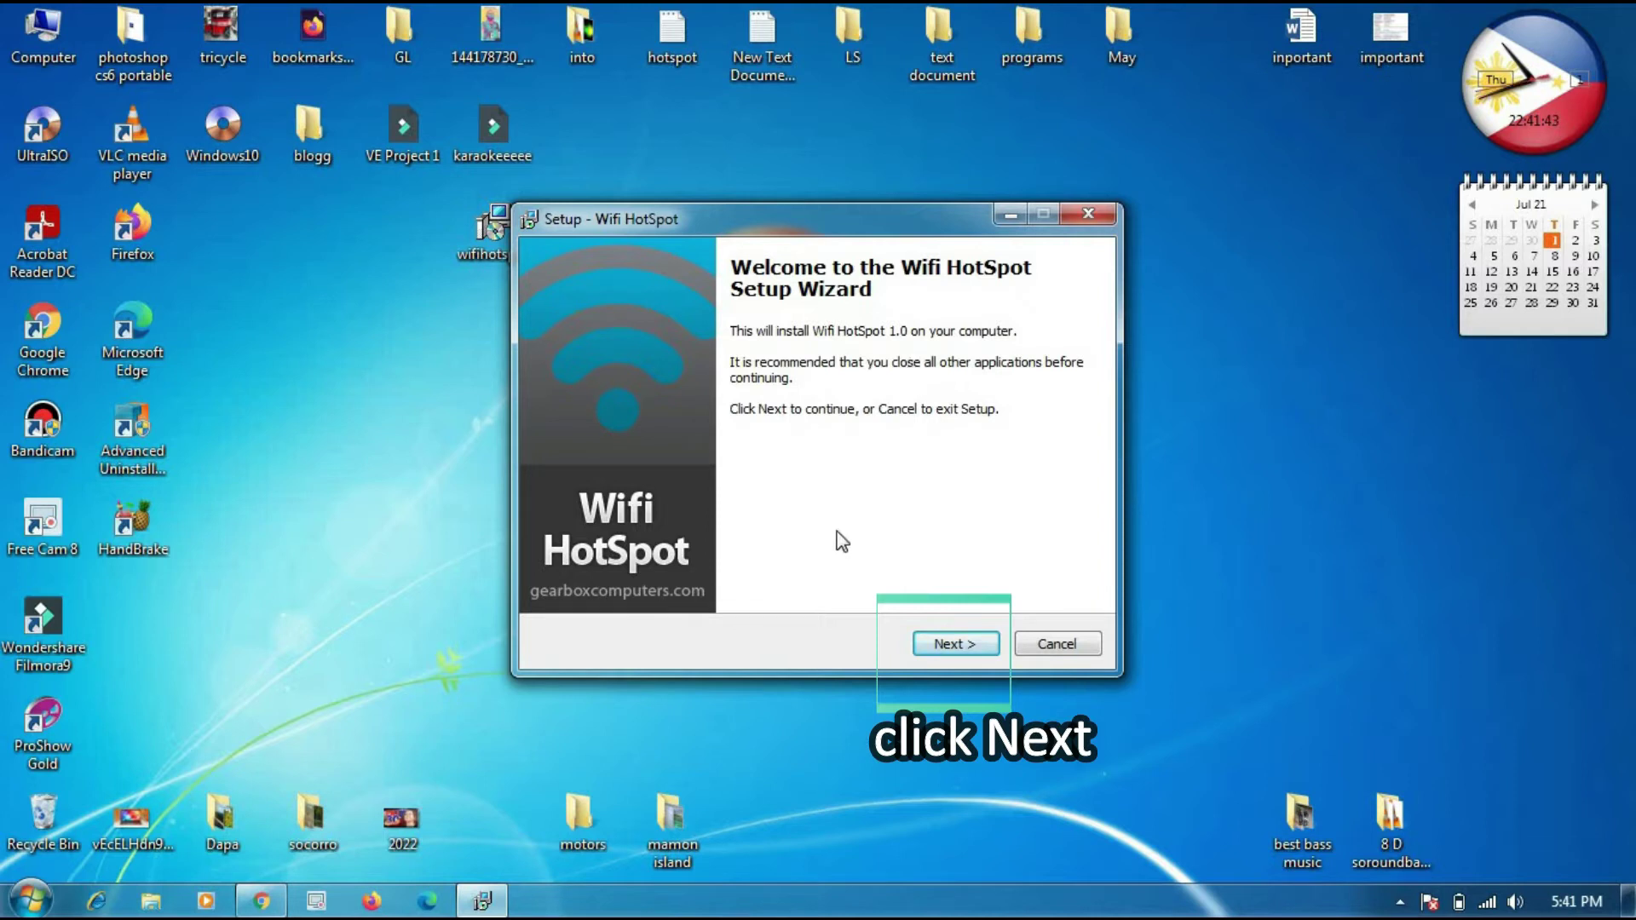
Step: Install Wifi HotSpot 1.0 to the default folder, launch it, and minimize Firefox
left_click(946, 645)
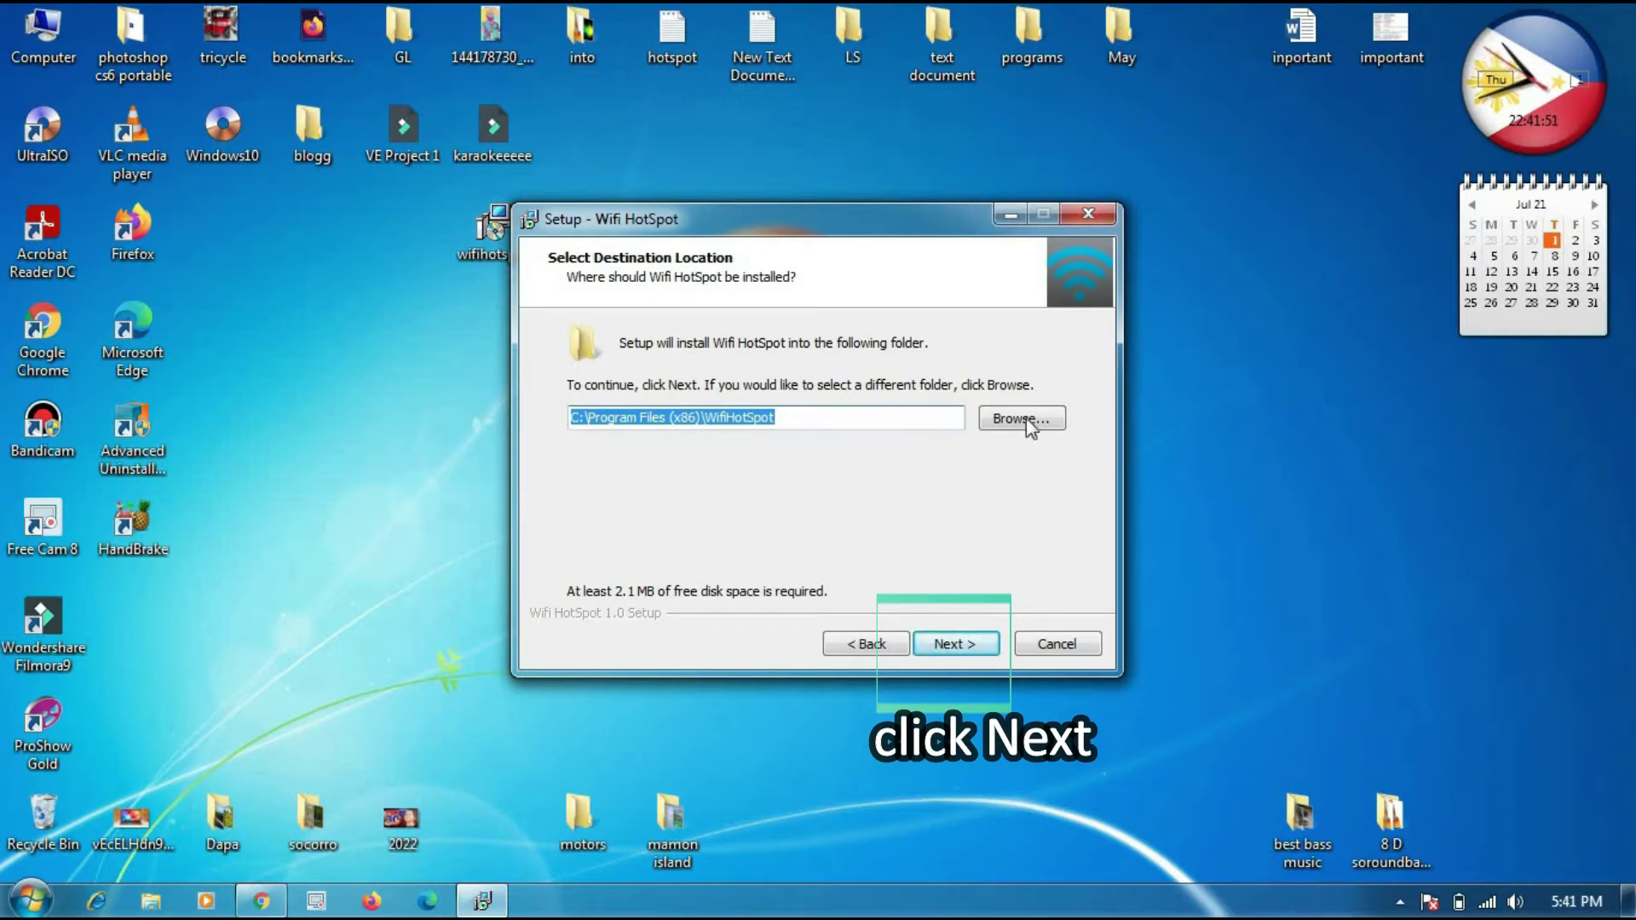
left_click(953, 646)
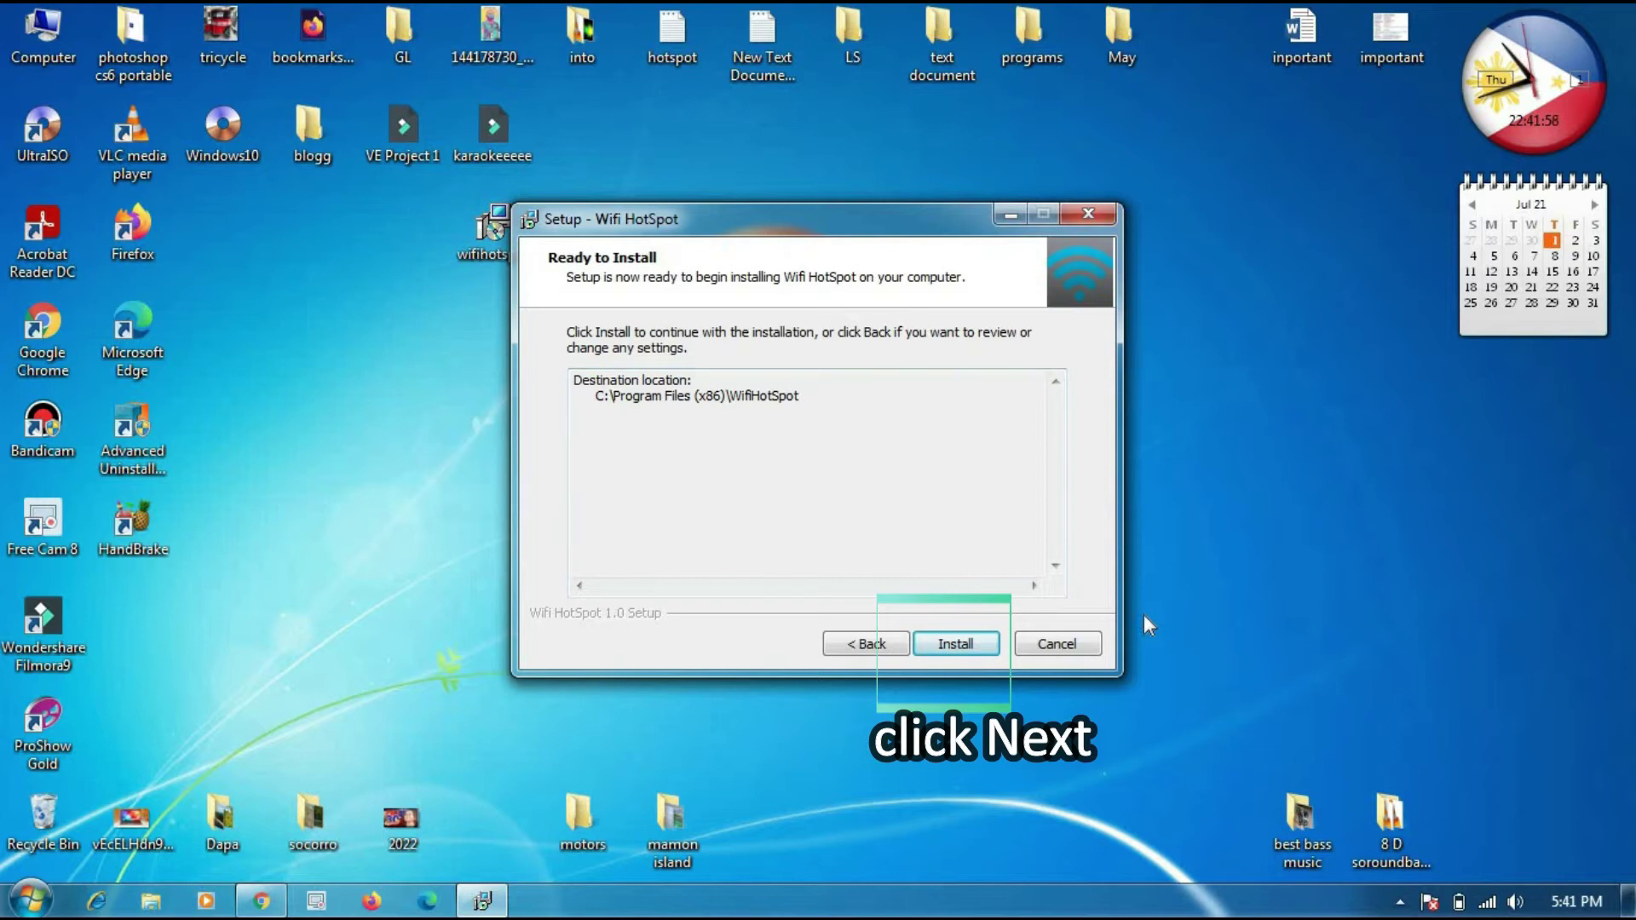
left_click(956, 645)
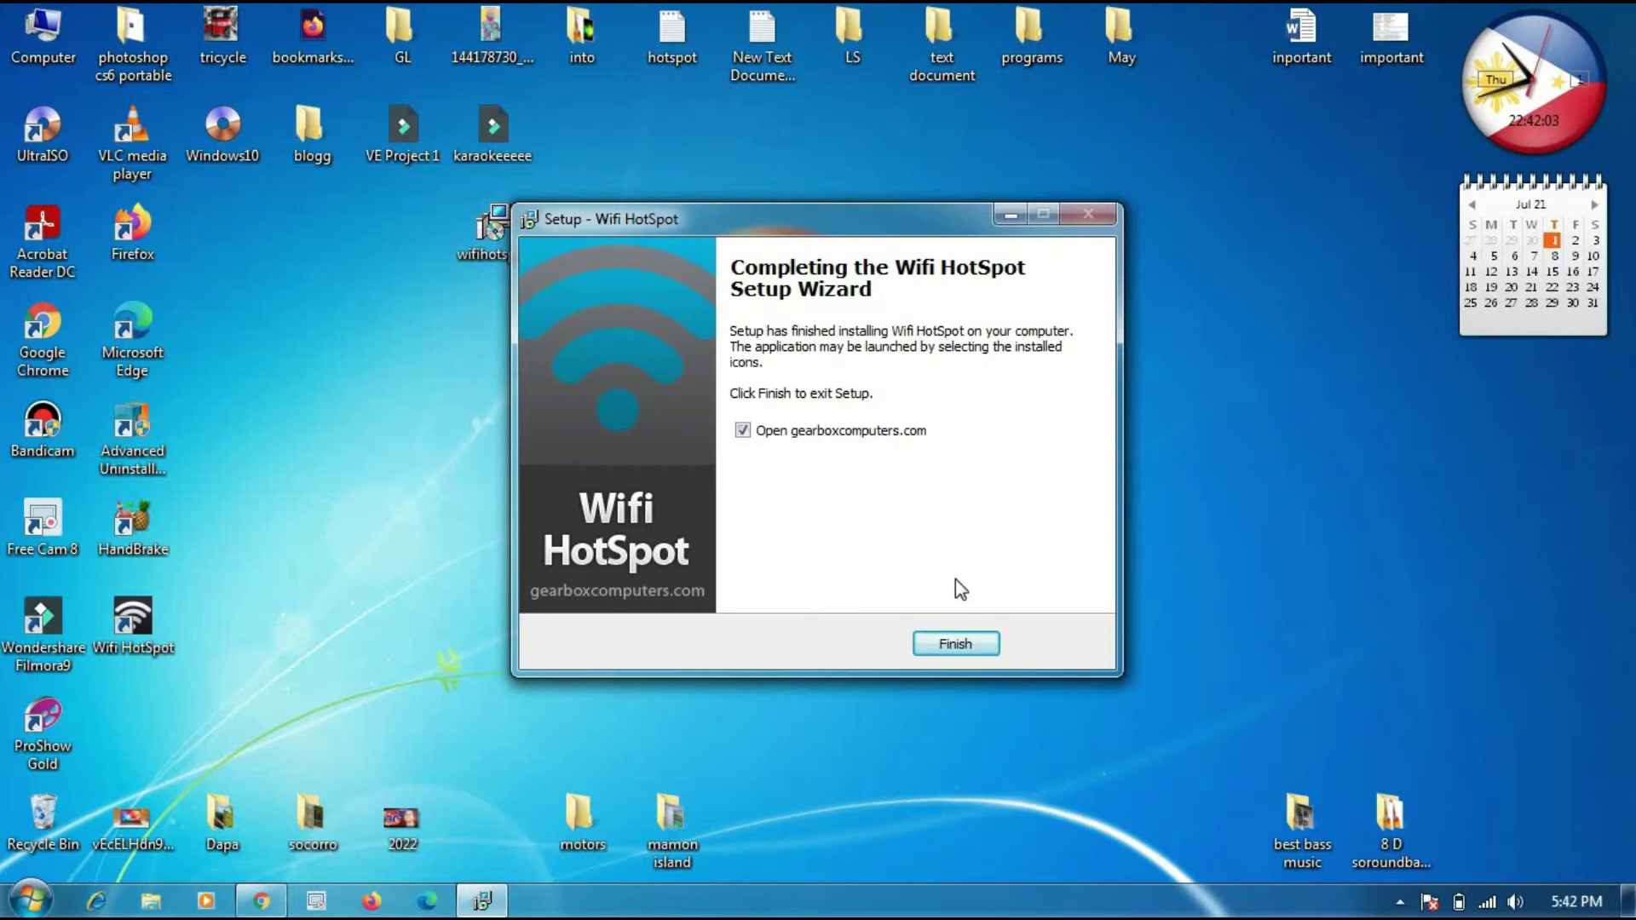
left_click(963, 646)
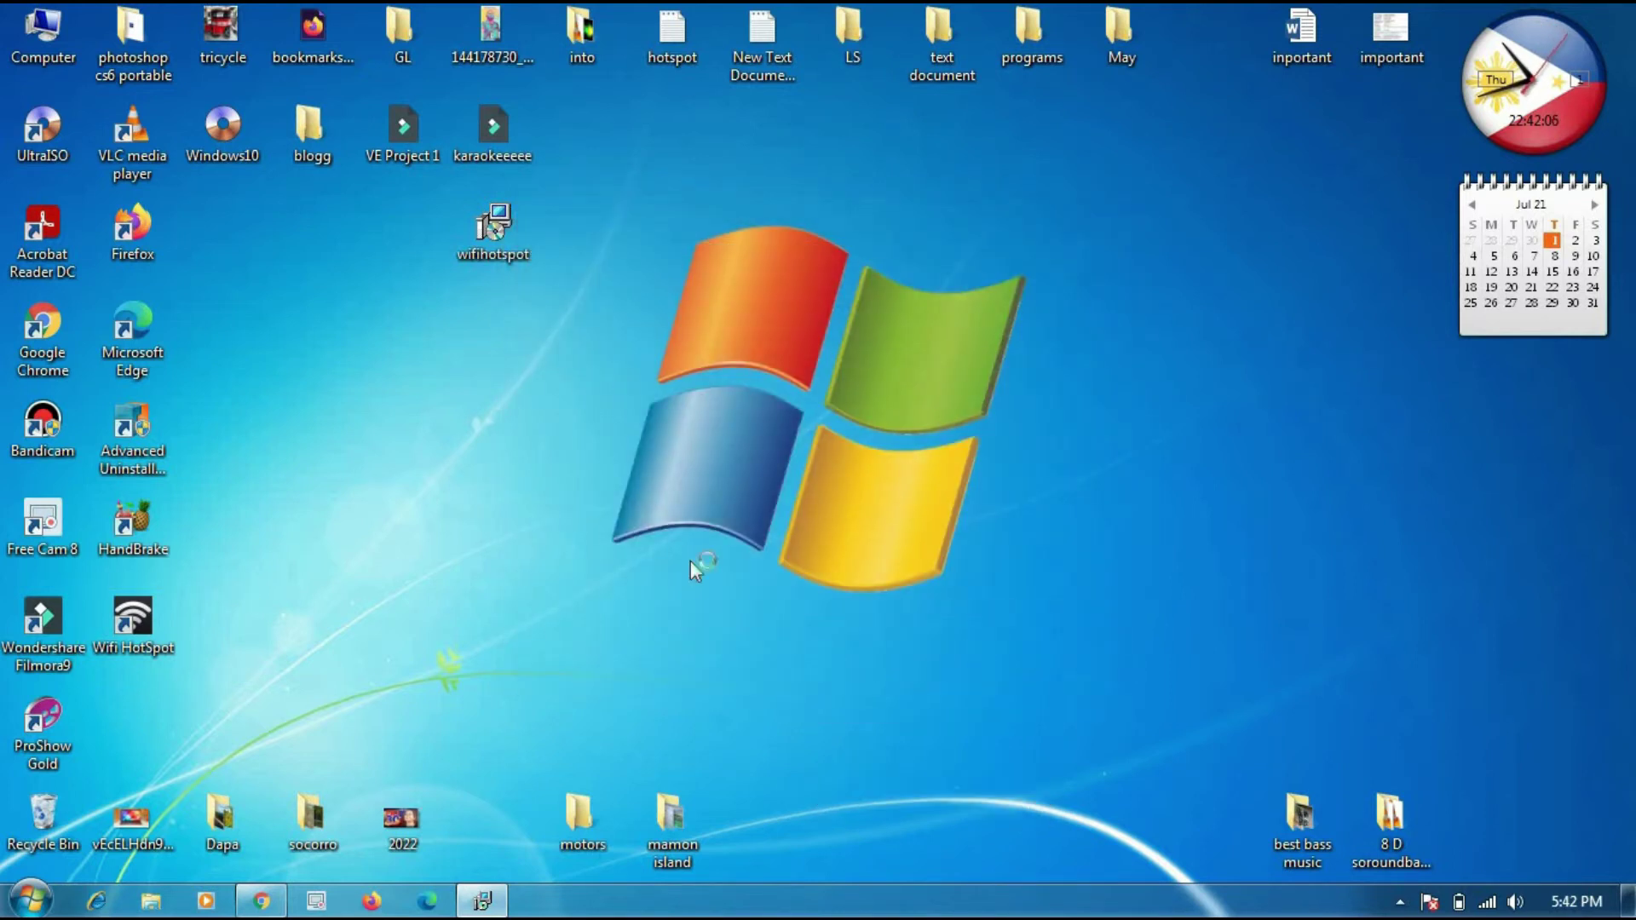
double_click(132, 634)
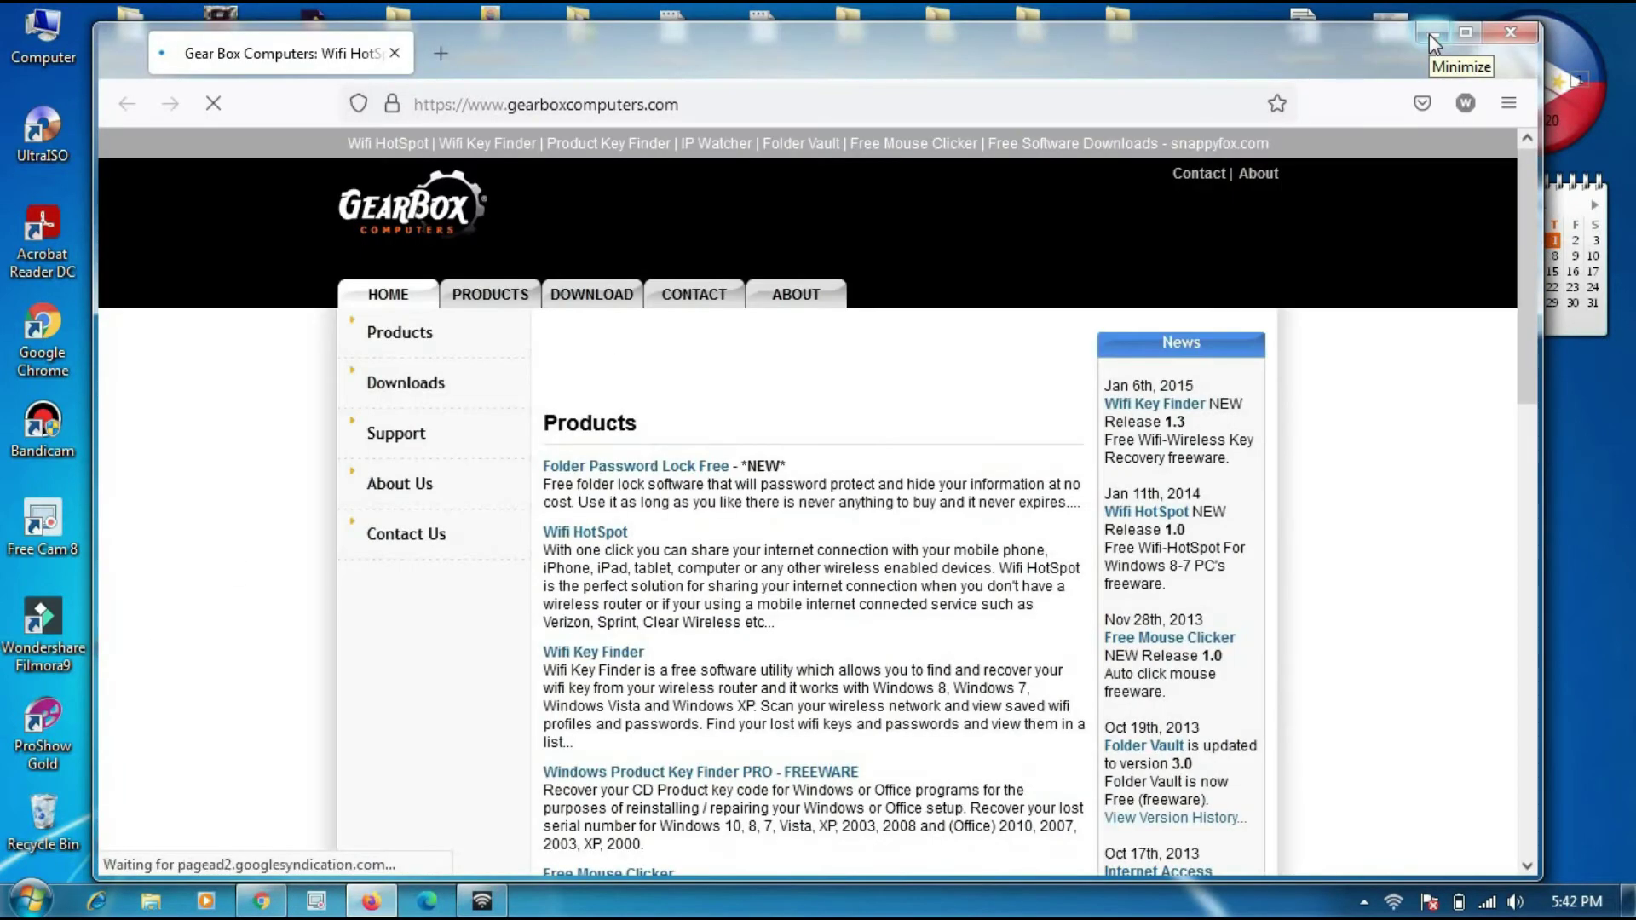
left_click(1431, 34)
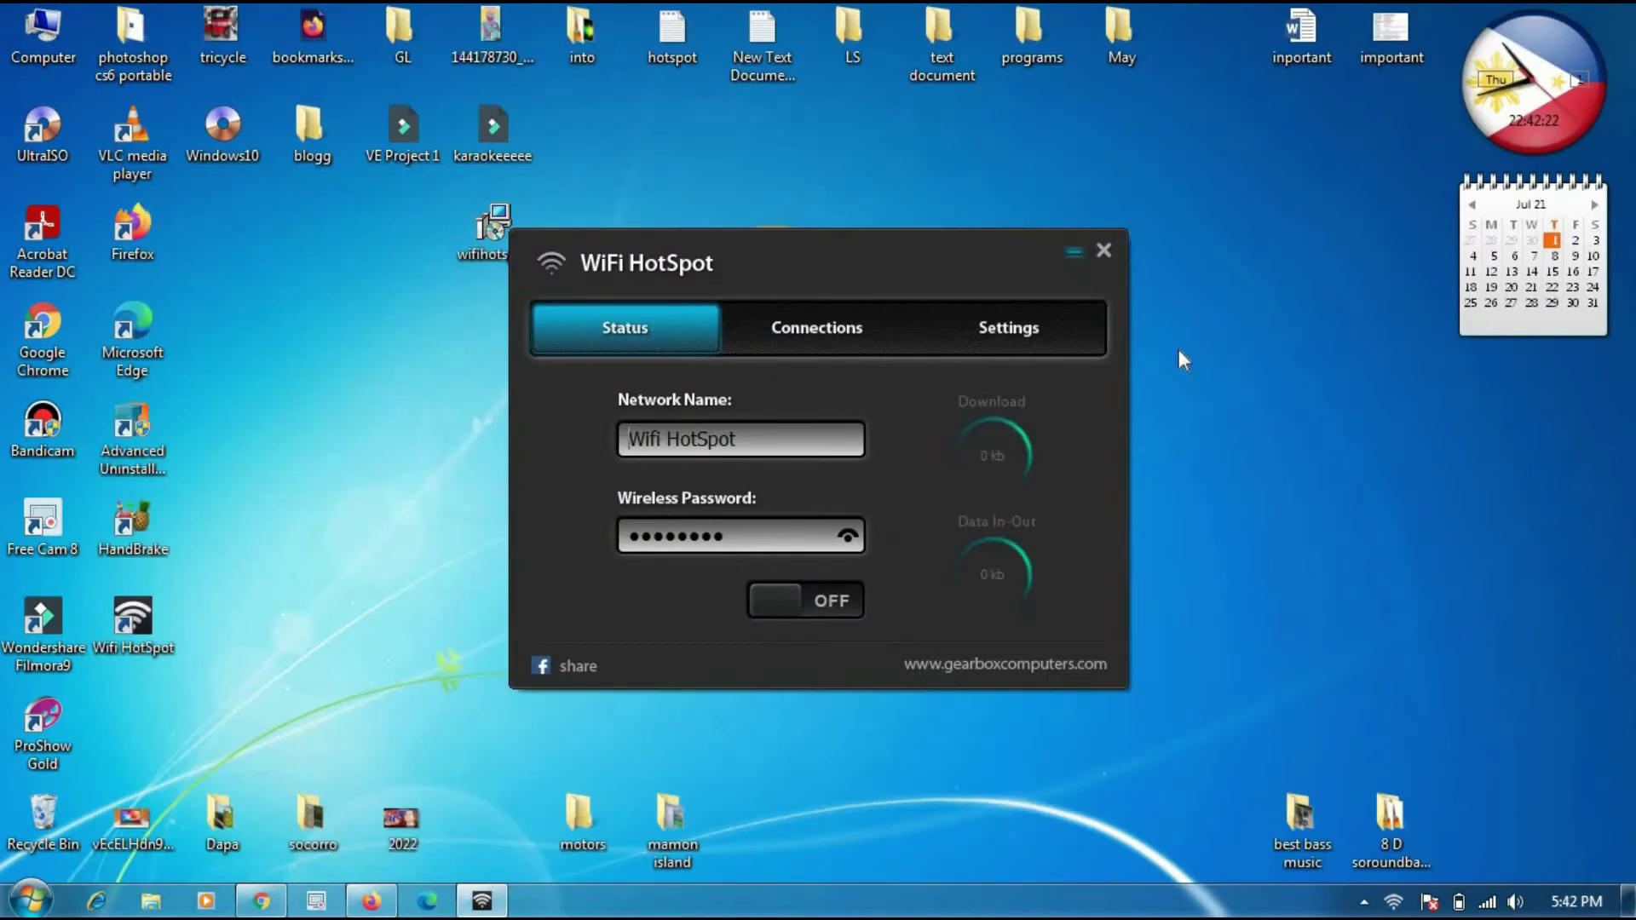
left_click_drag(891, 260, 775, 227)
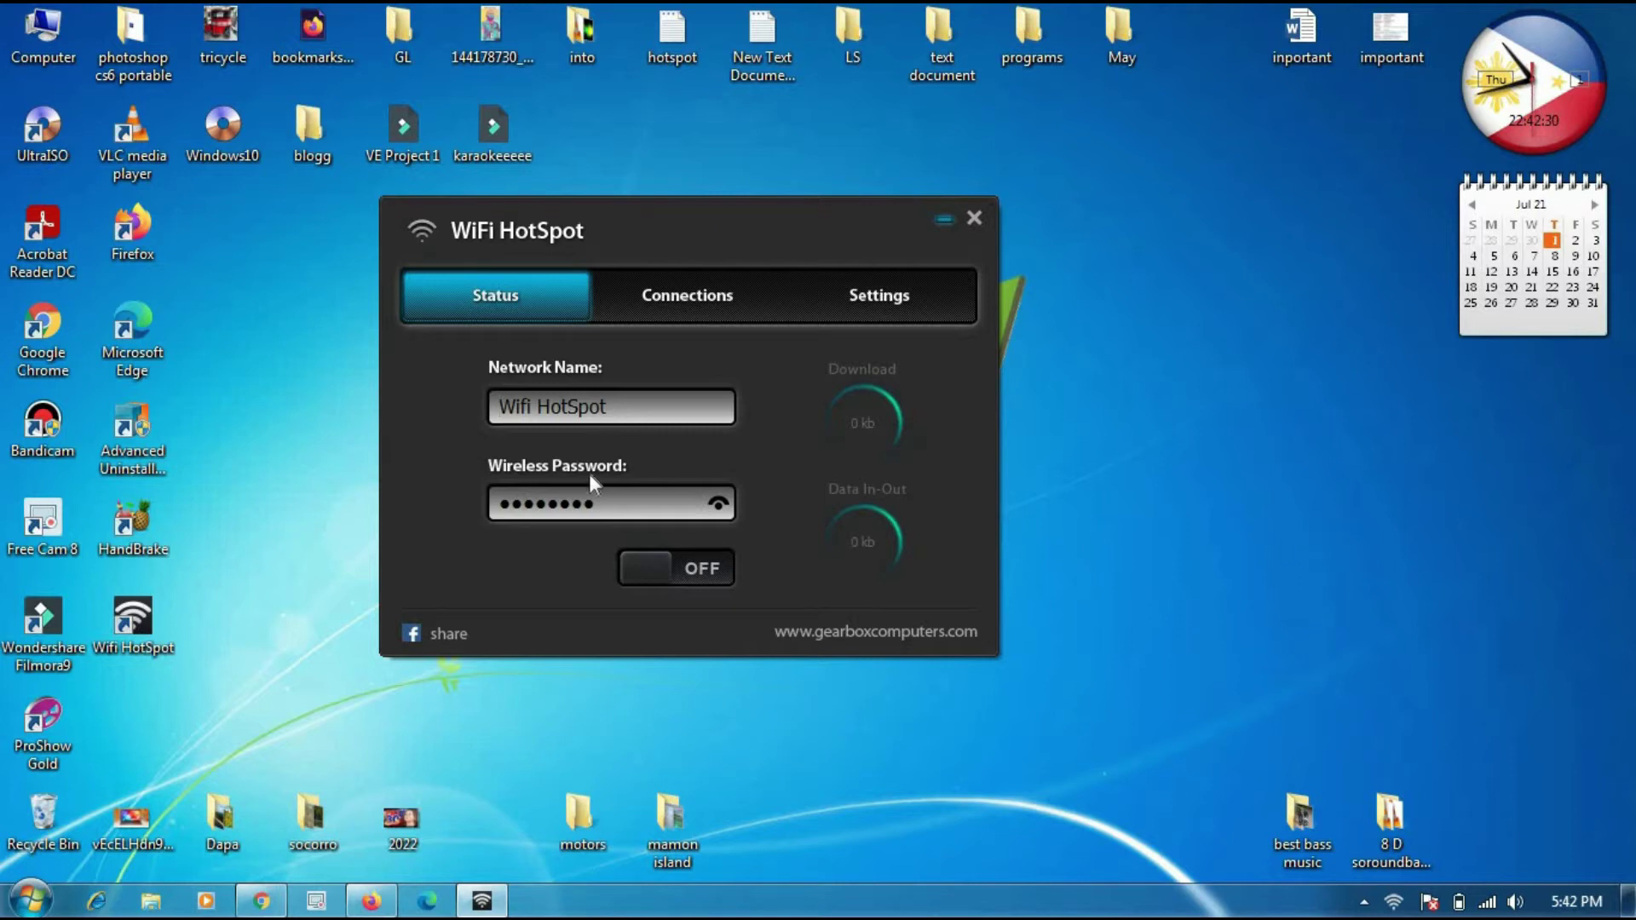
left_click(716, 504)
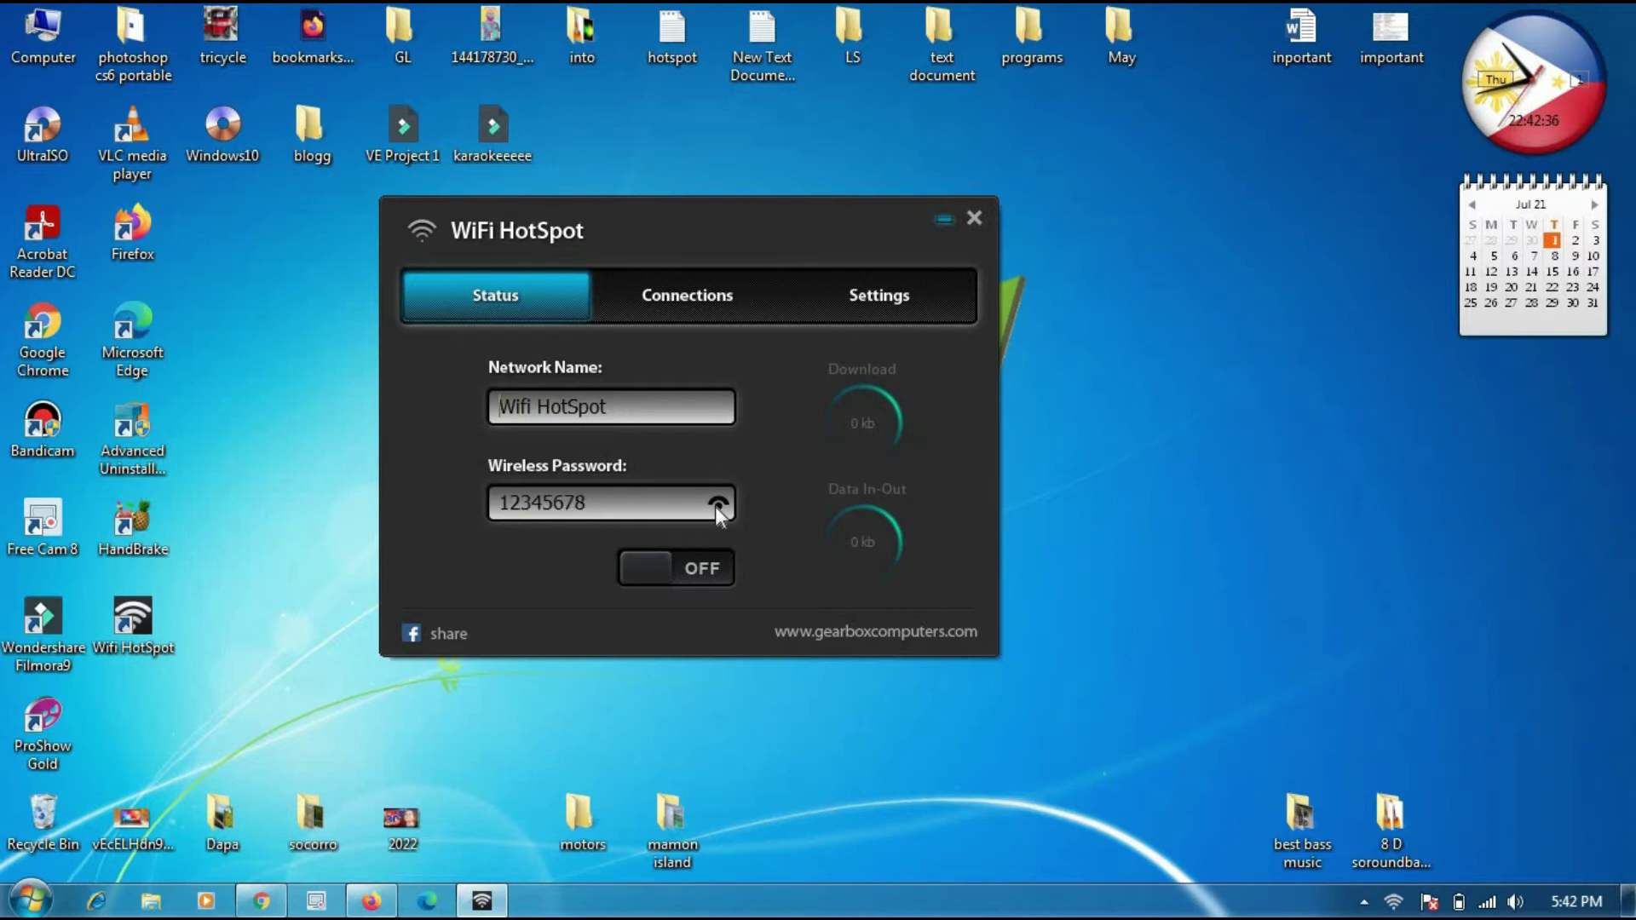
left_click(716, 505)
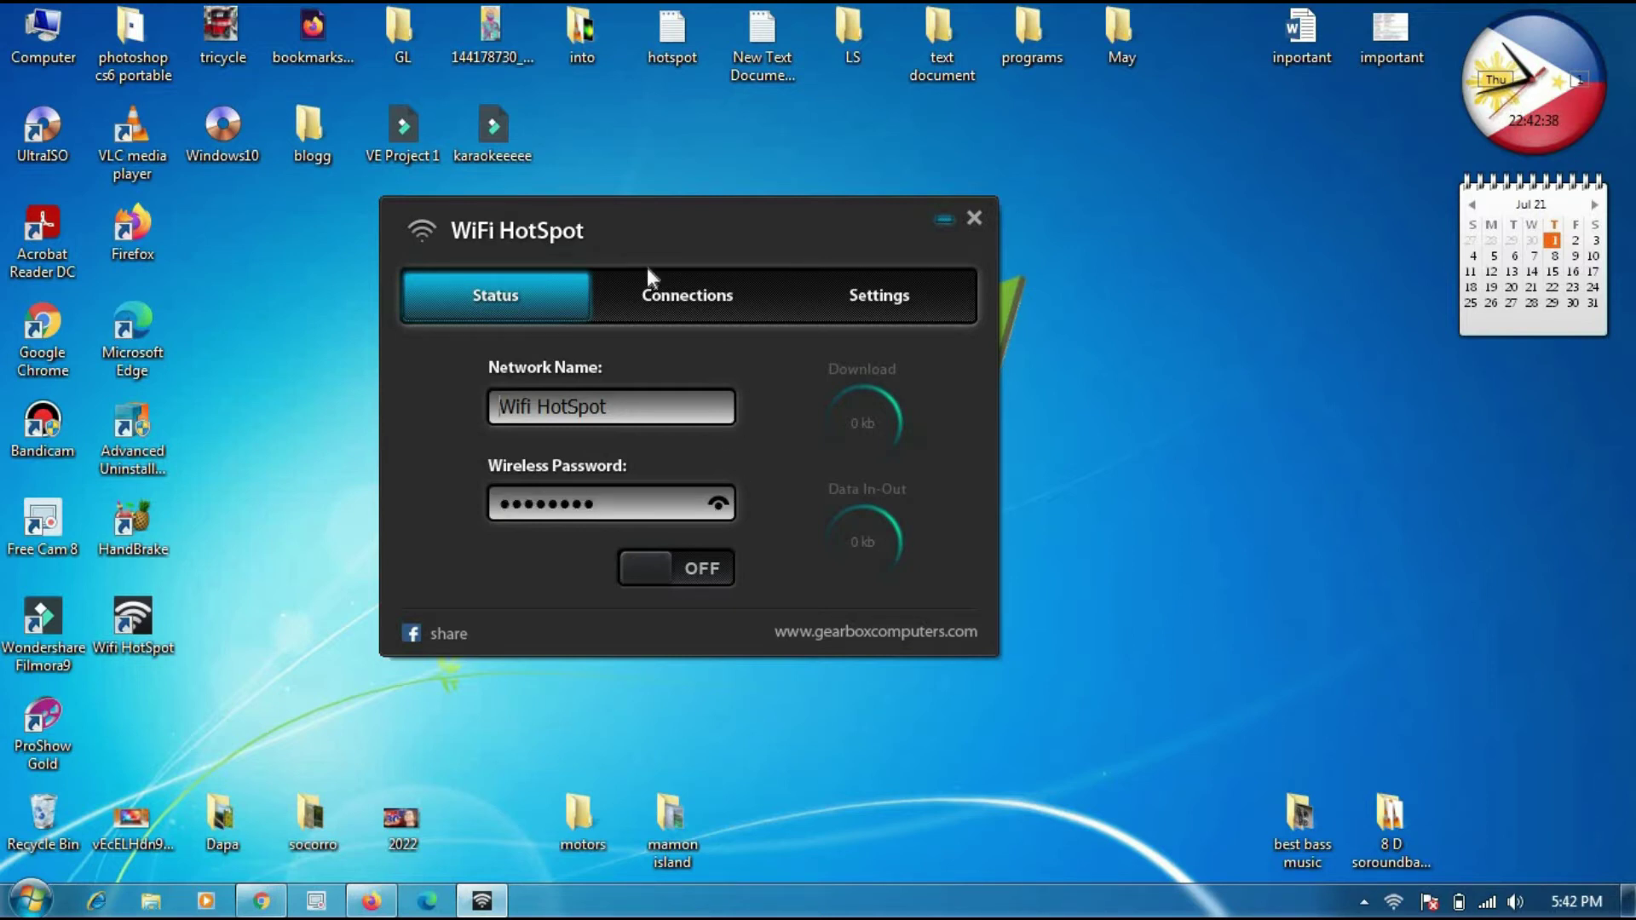
left_click(701, 296)
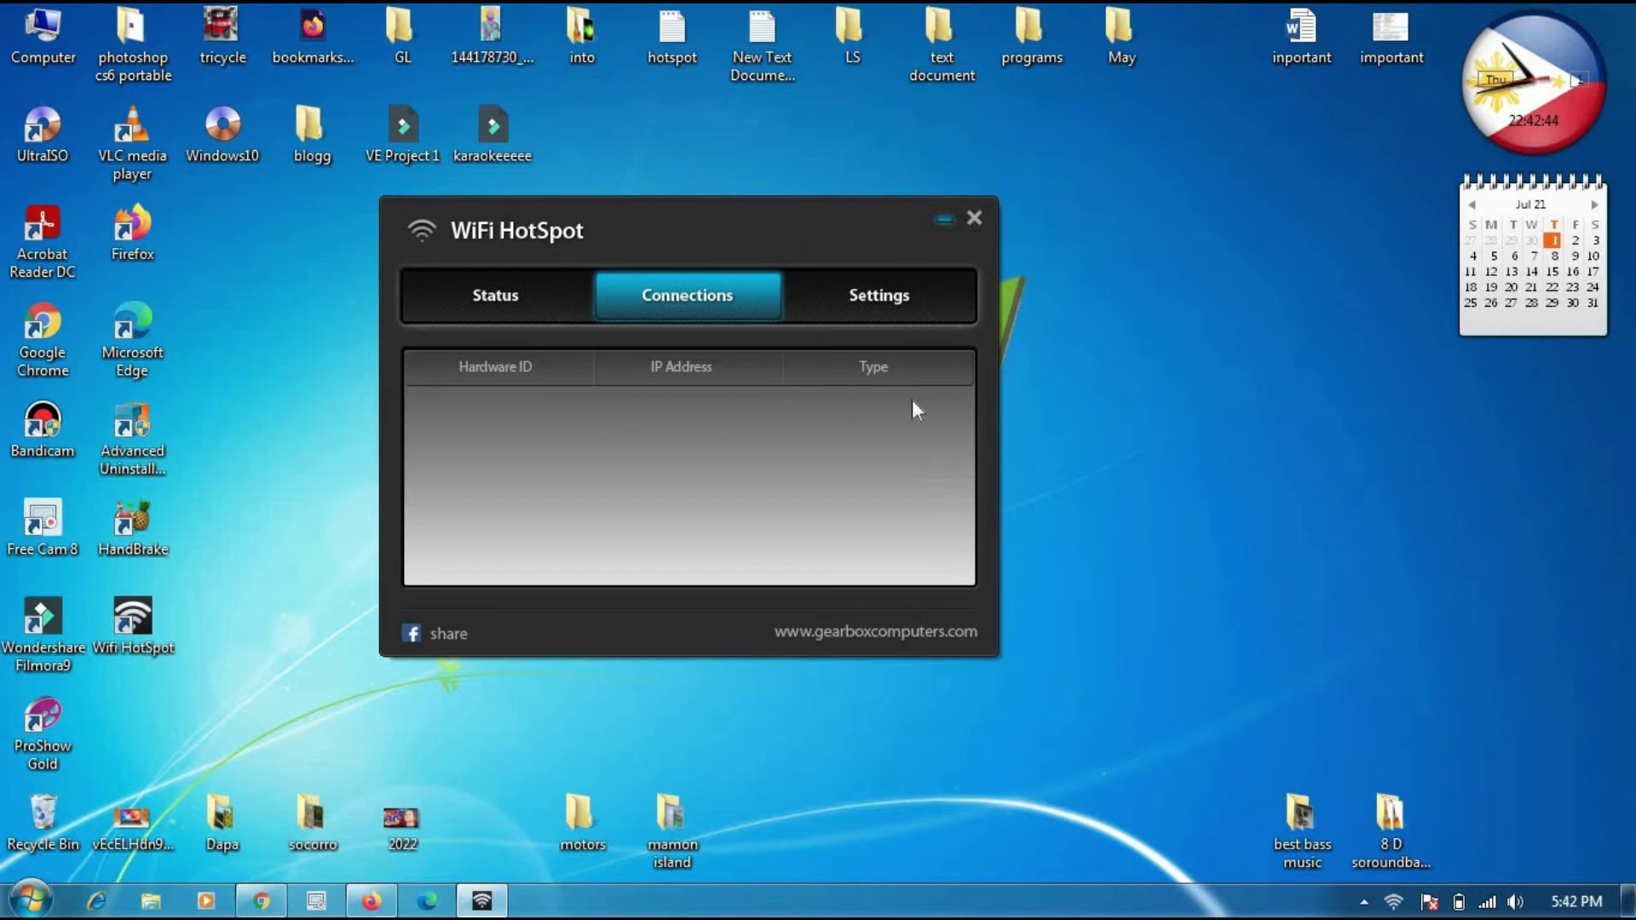
left_click(886, 300)
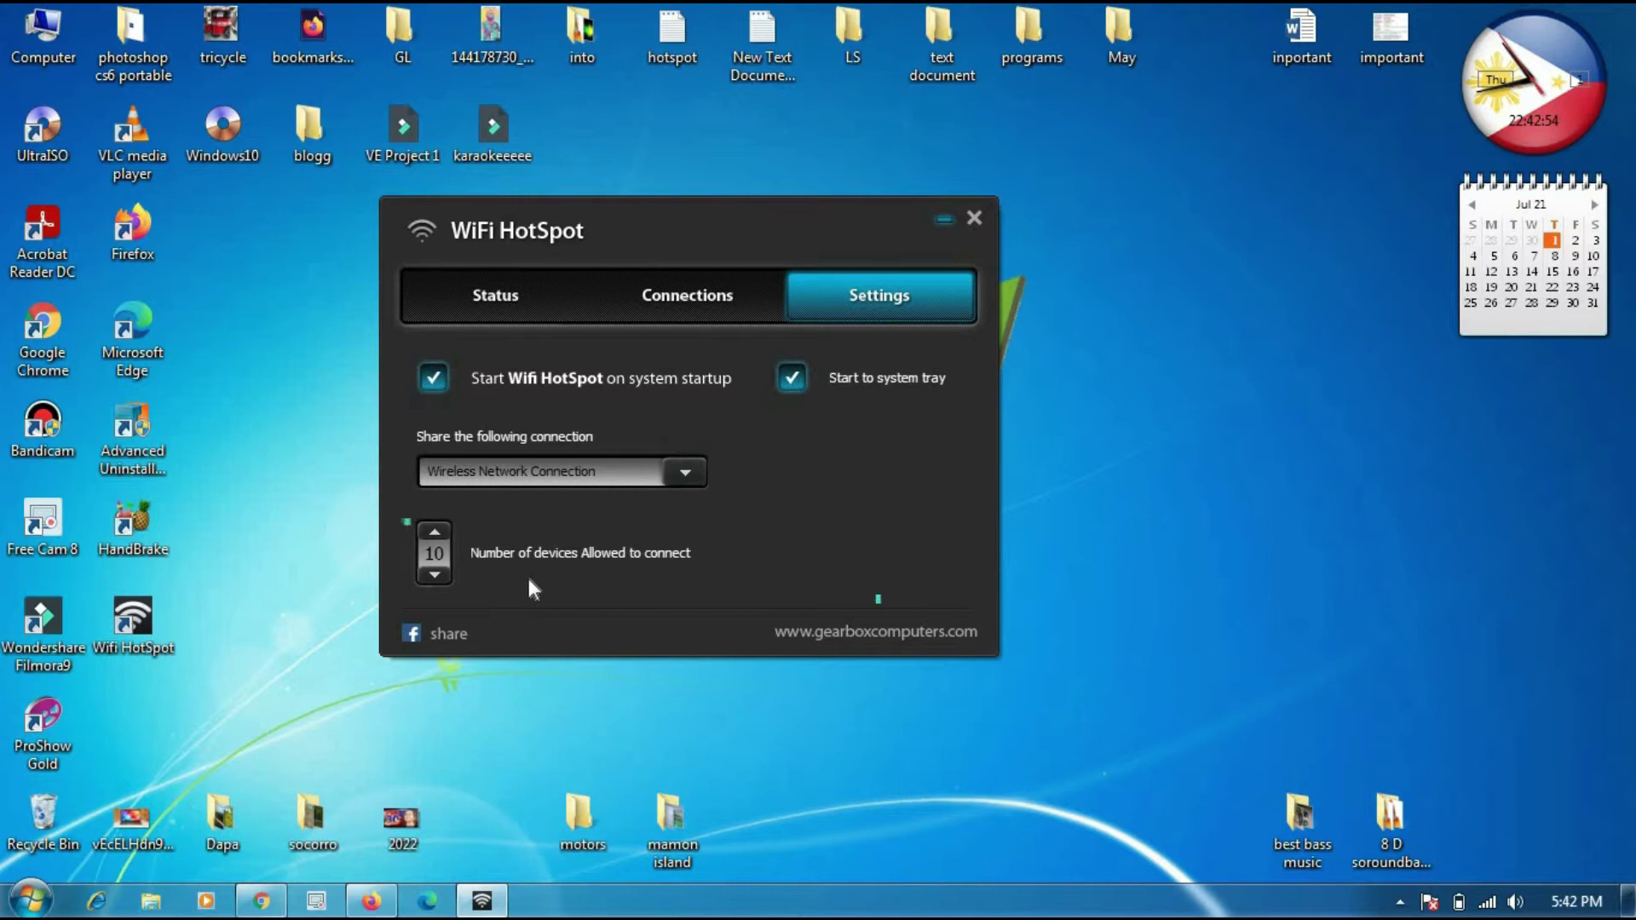
left_click(434, 580)
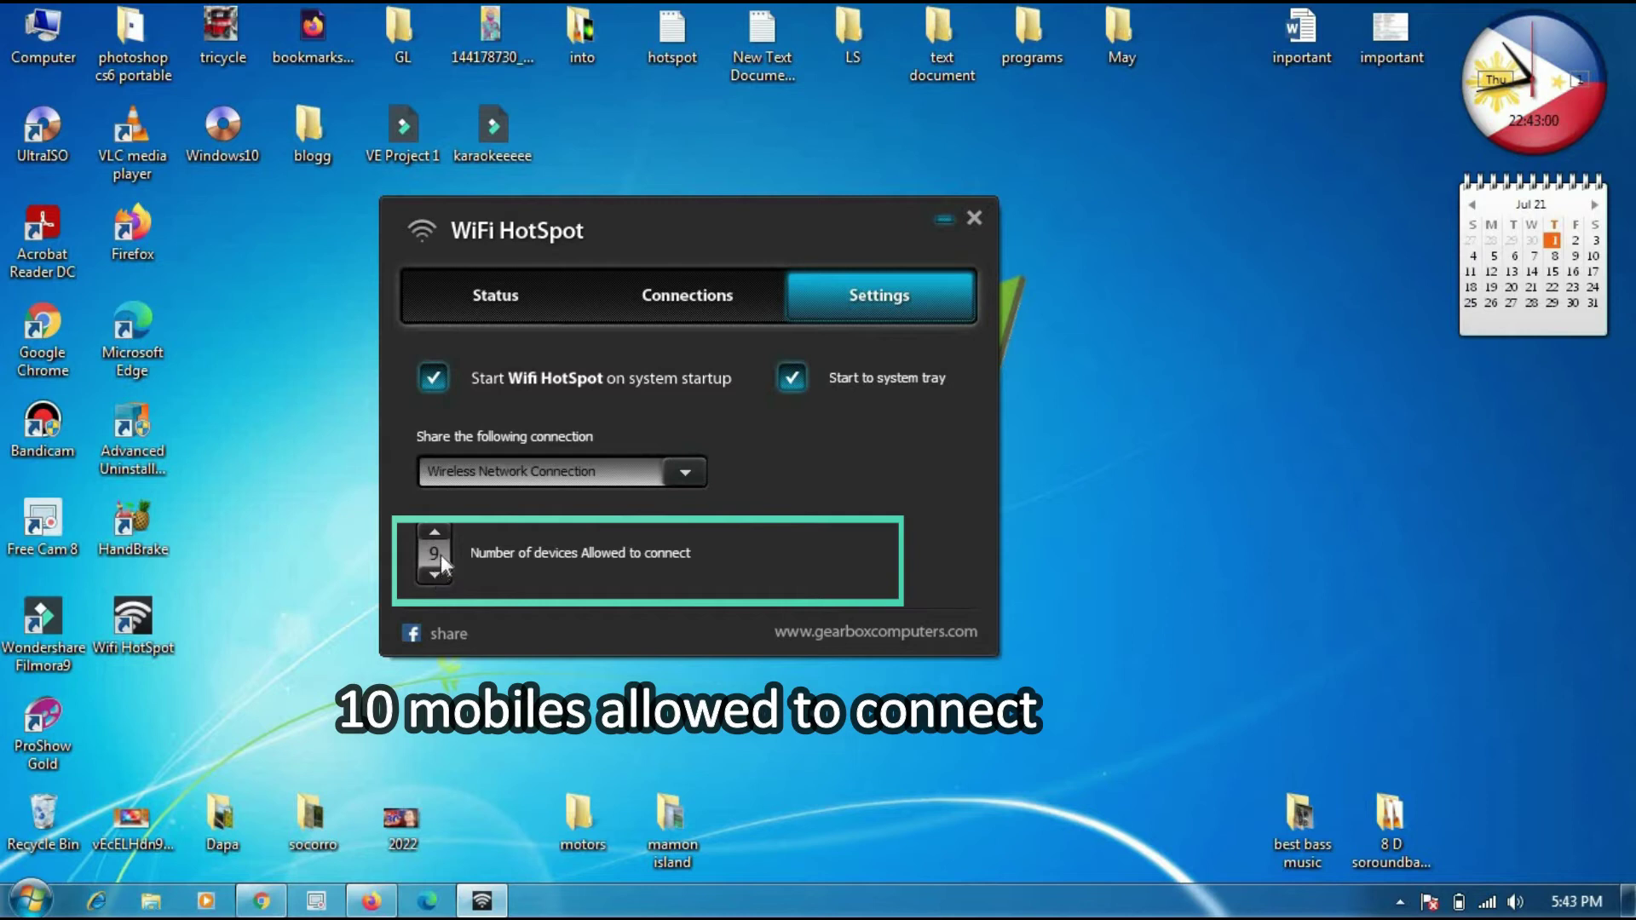
left_click(434, 532)
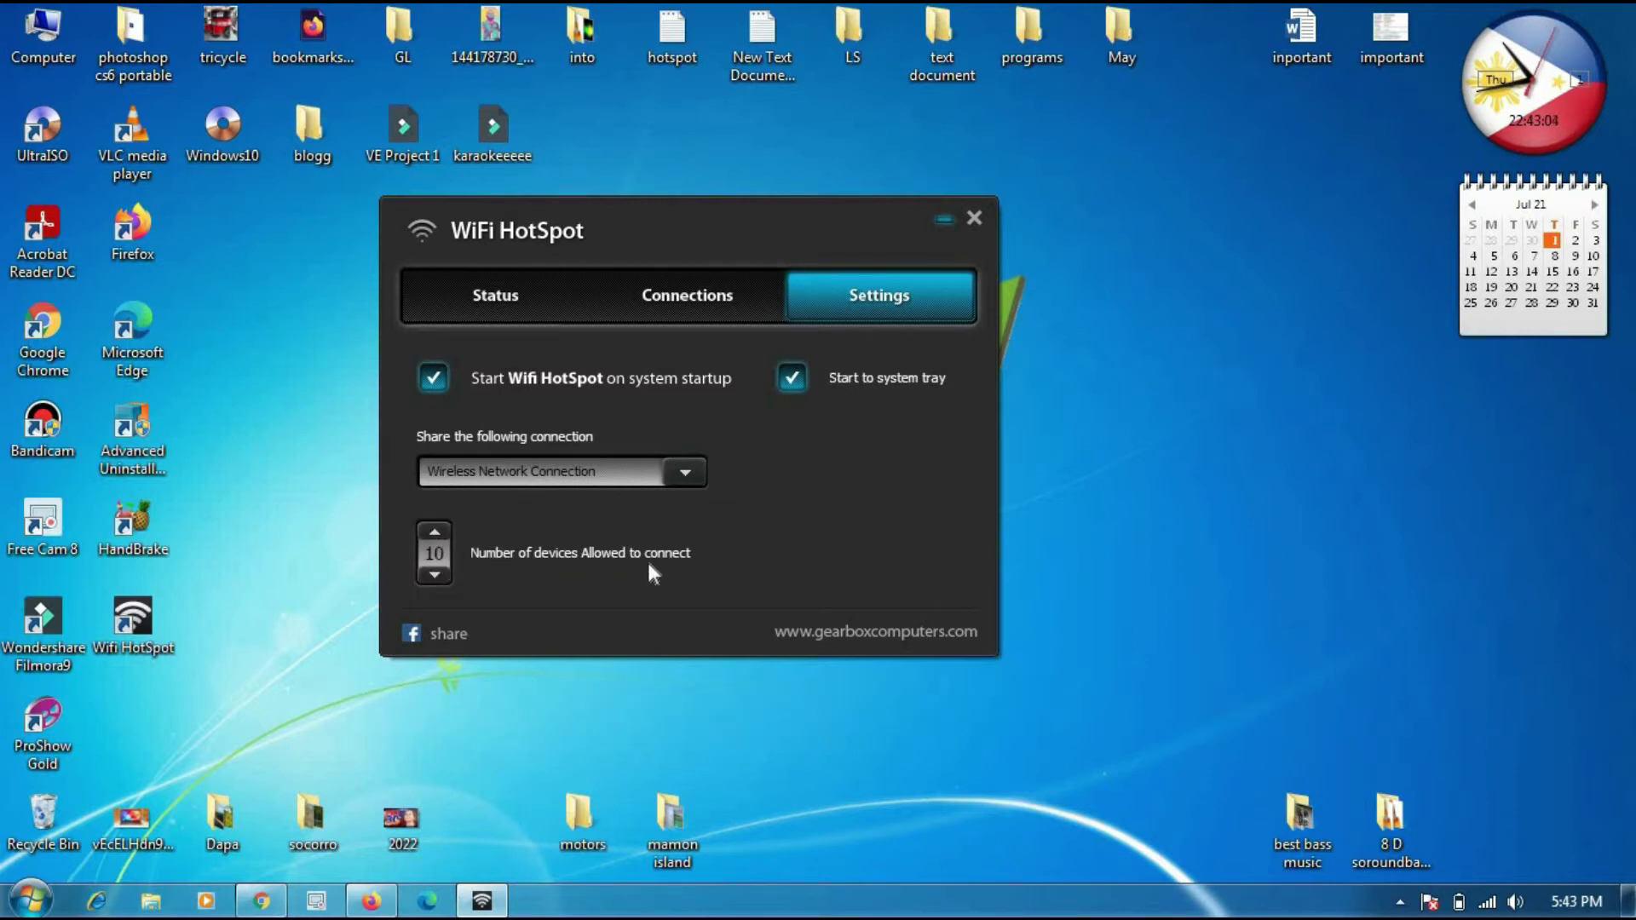
left_click(499, 298)
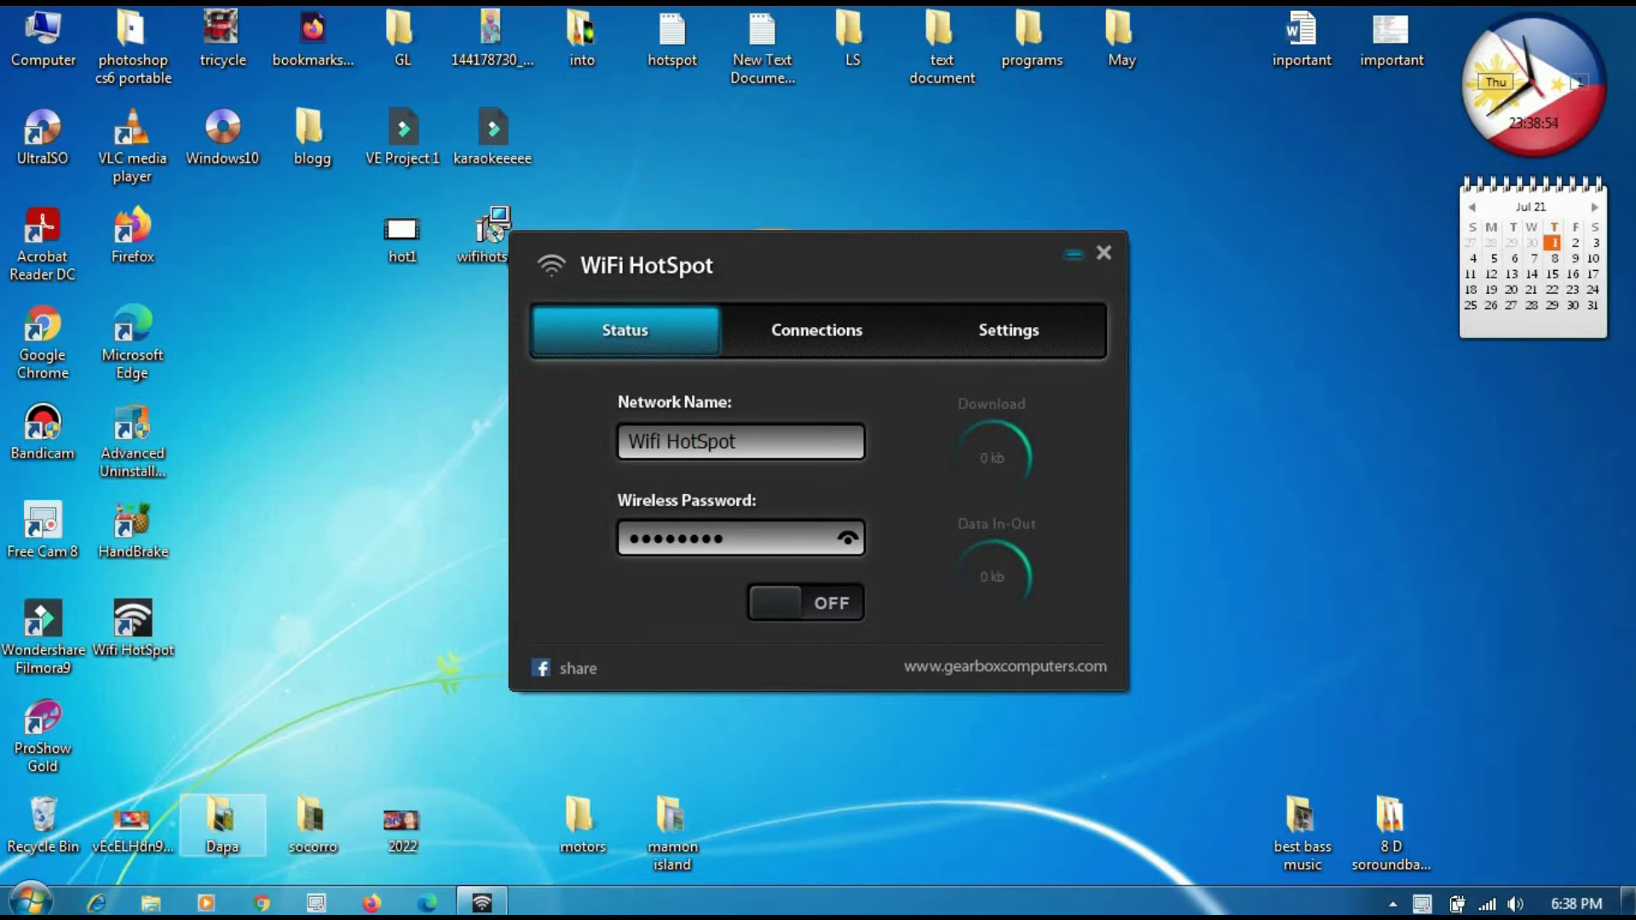
Step: Open Network and Sharing Center from the tray's wireless network list
left_click(1490, 905)
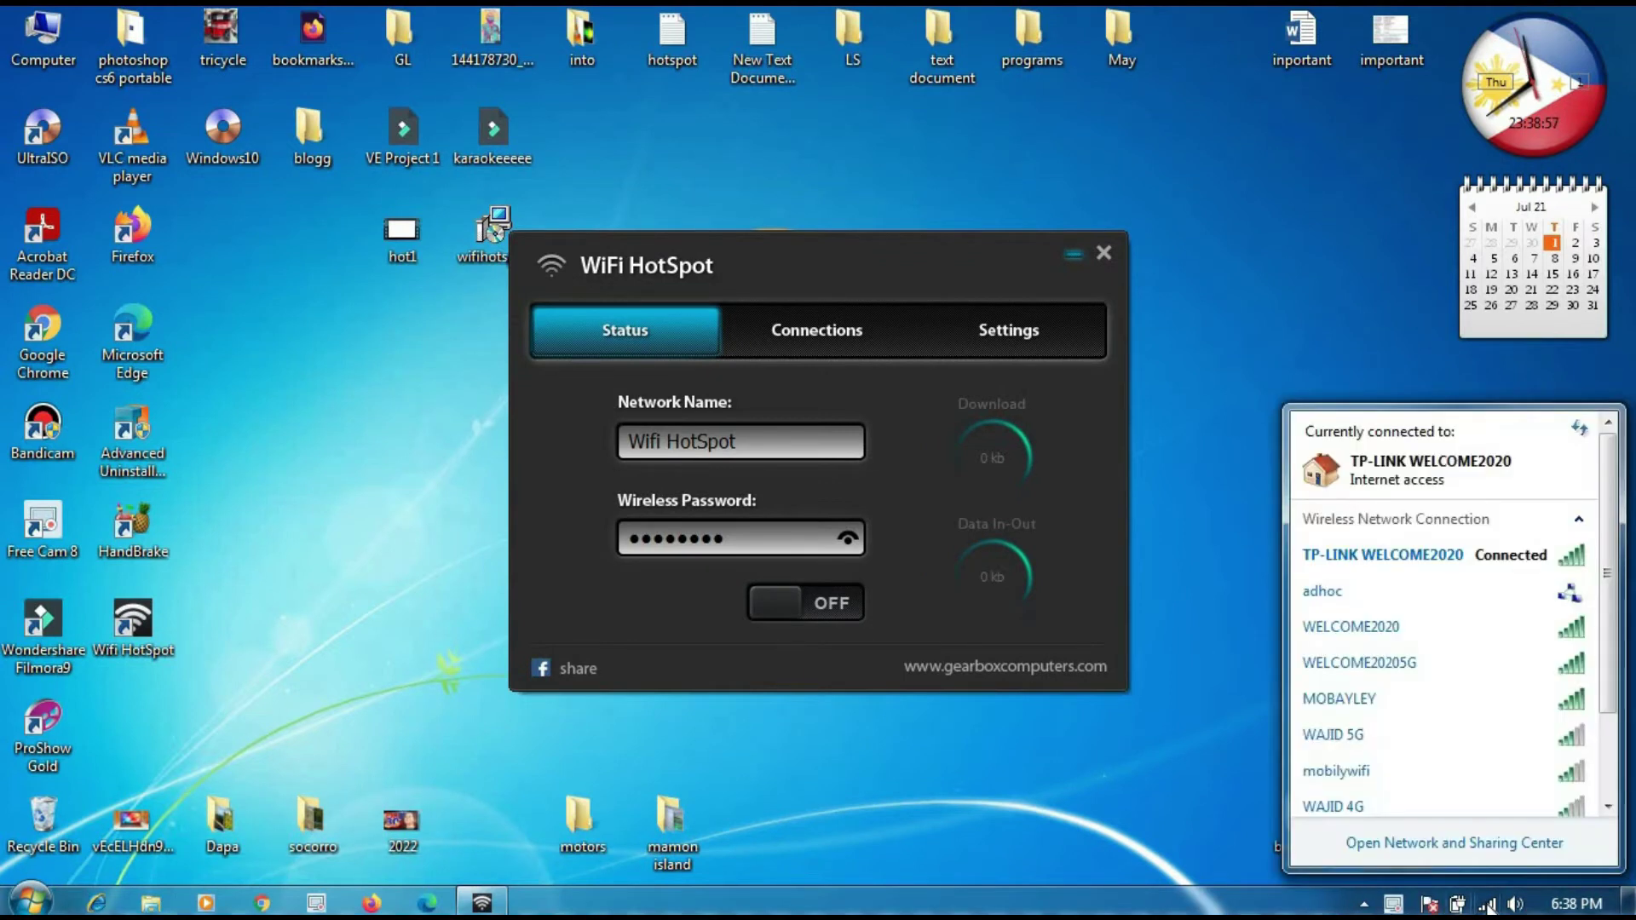
left_click(1506, 839)
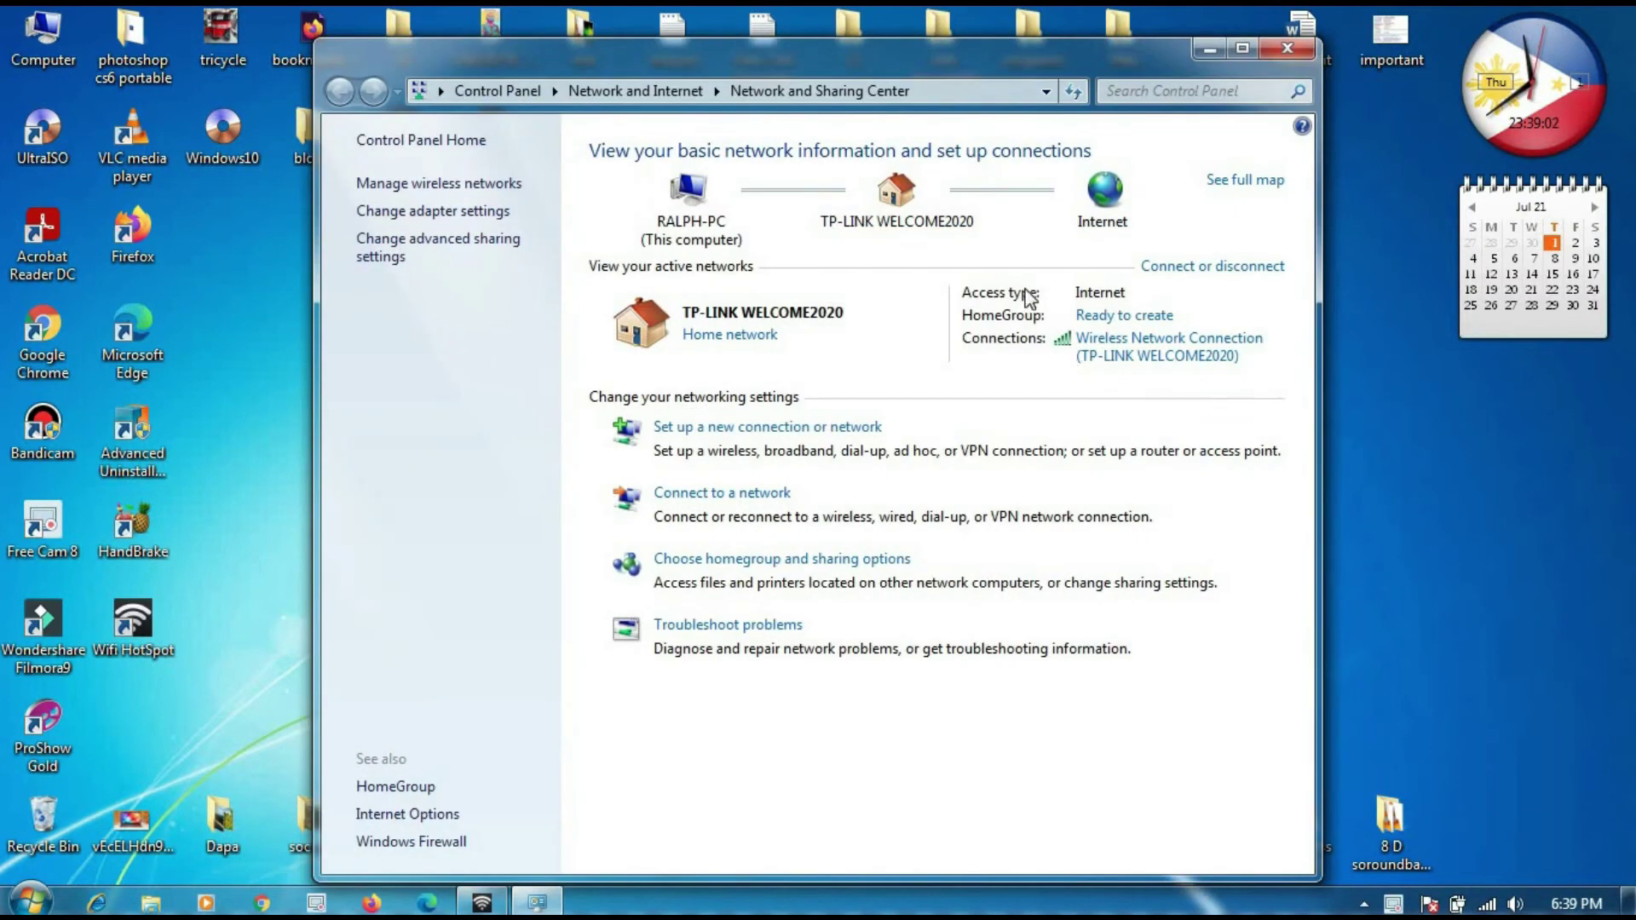
Step: Tick 'Allow other network users to connect' in the Wireless Network Connection's Sharing properties
left_click(1114, 351)
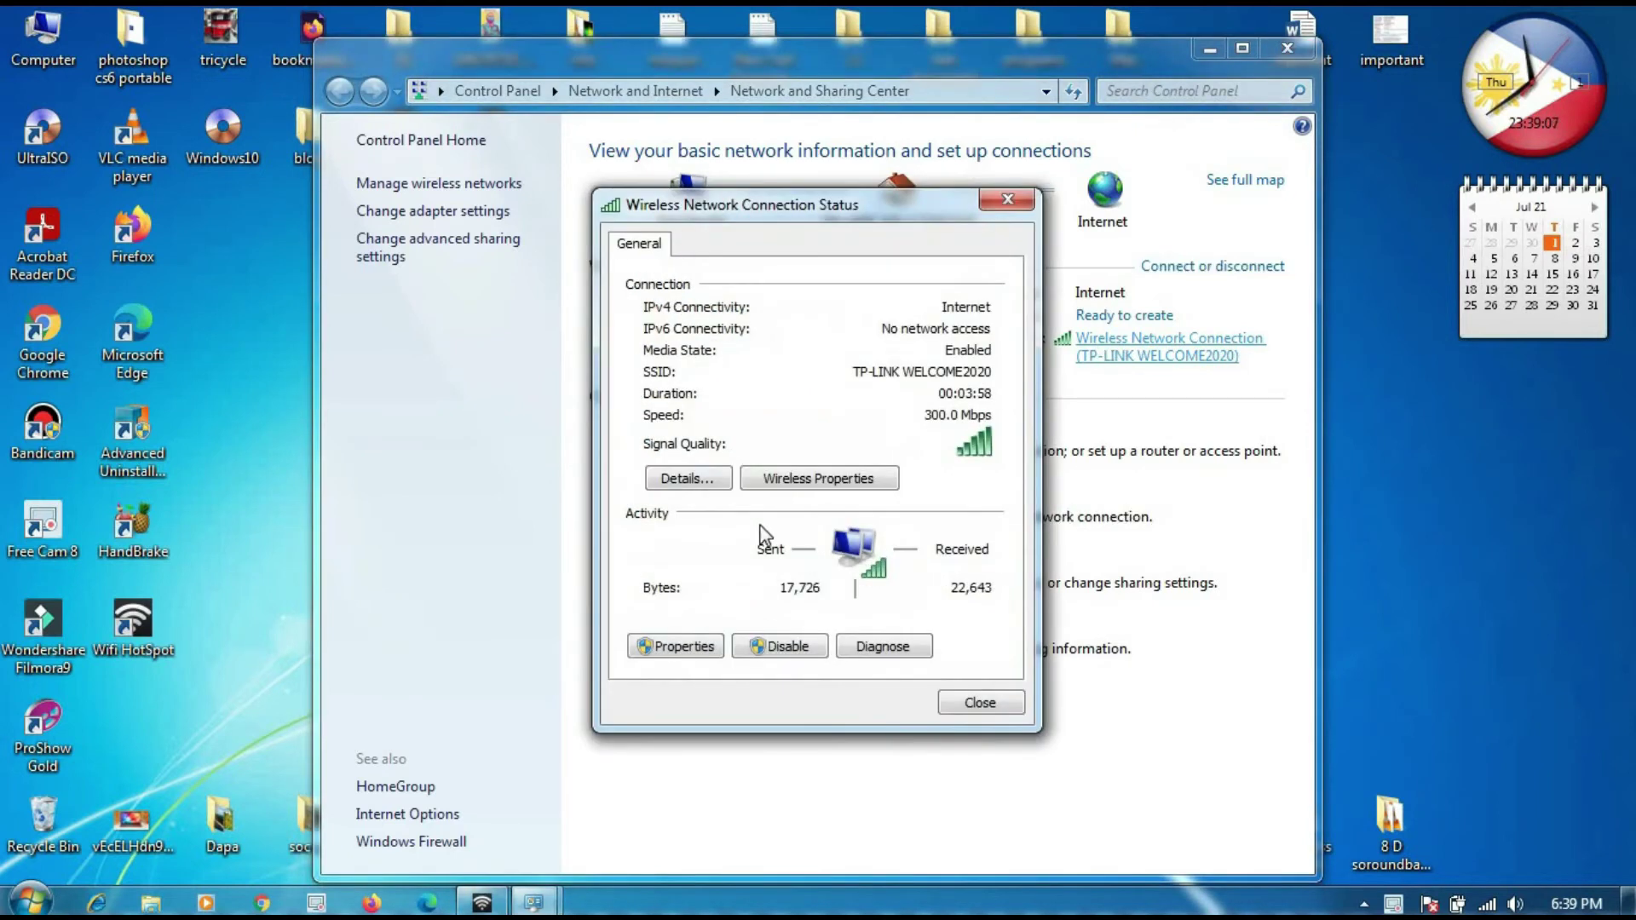
left_click(686, 654)
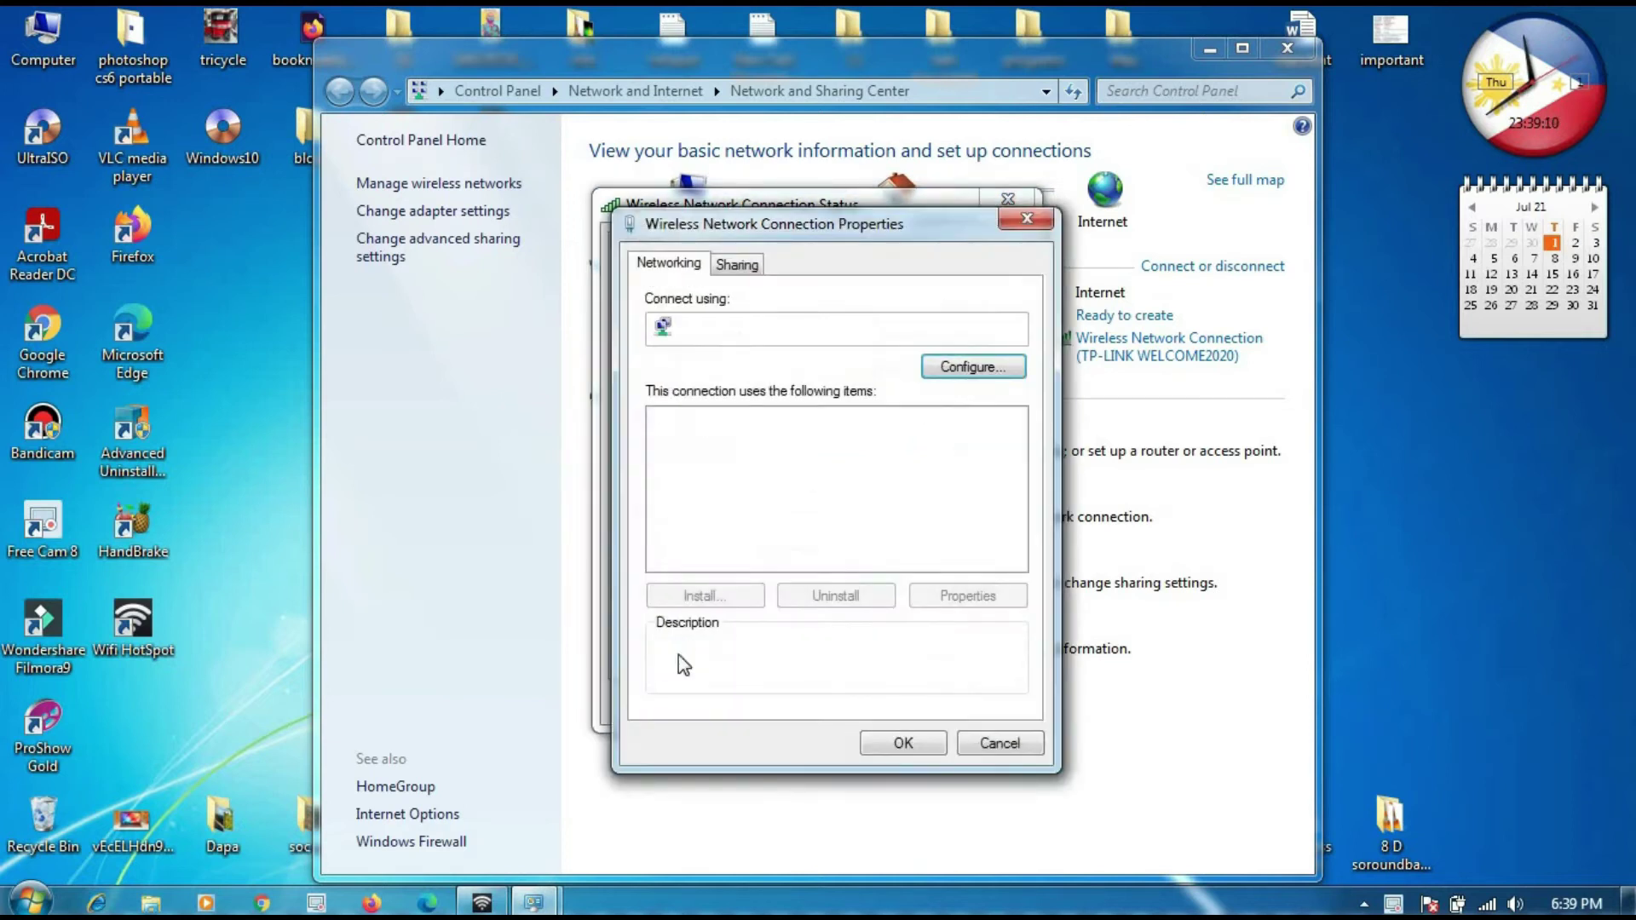
left_click(738, 268)
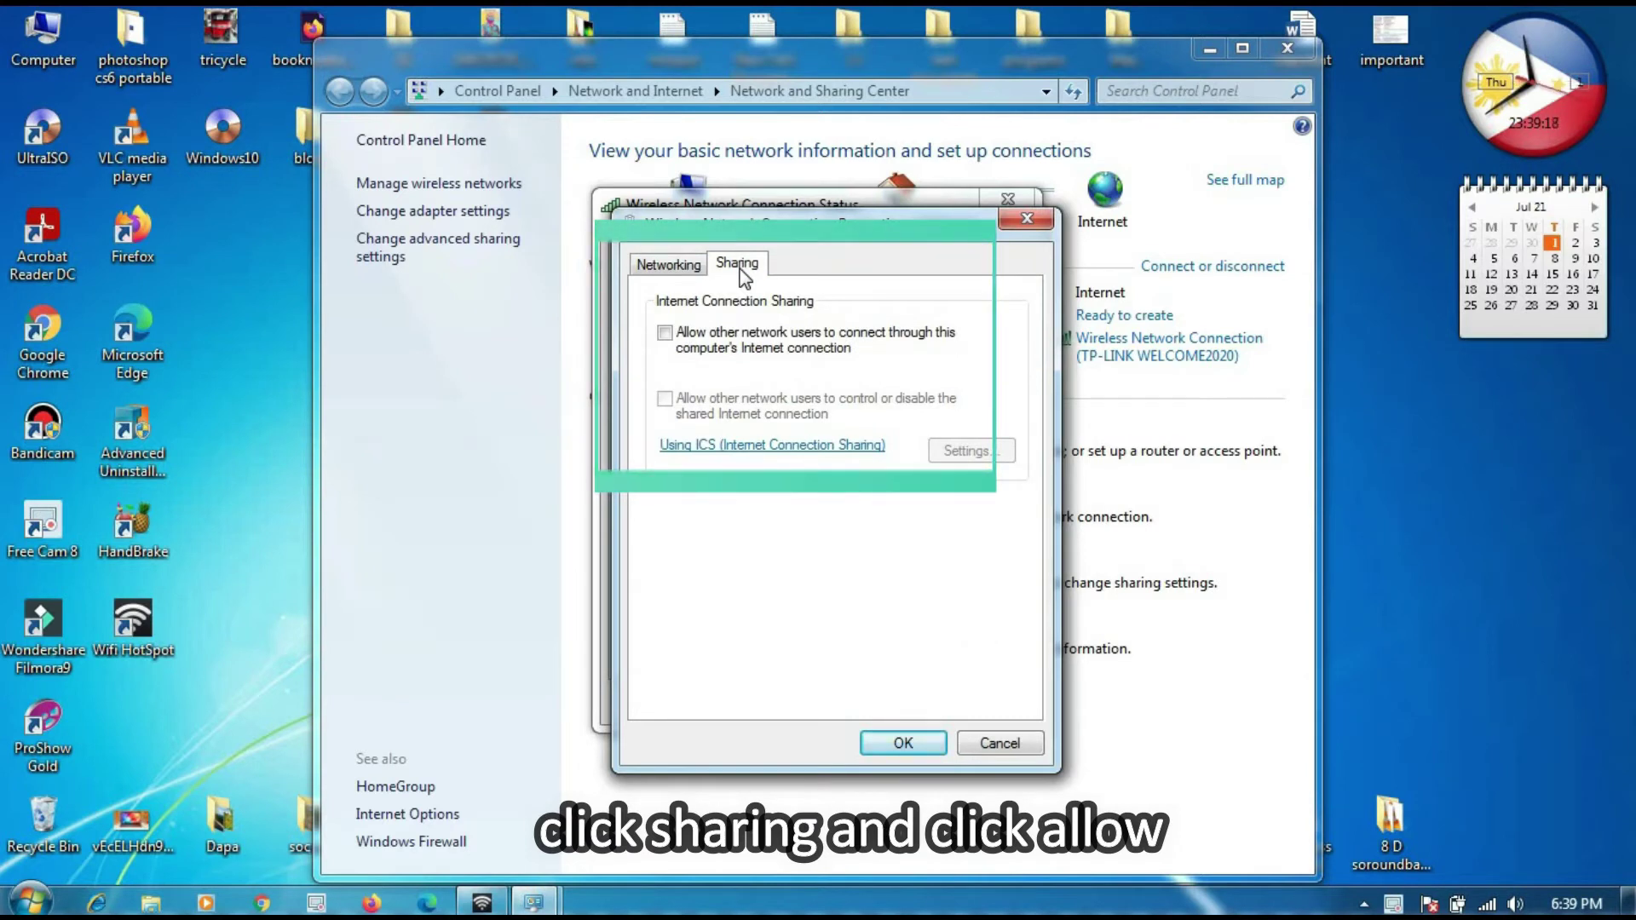
left_click(667, 334)
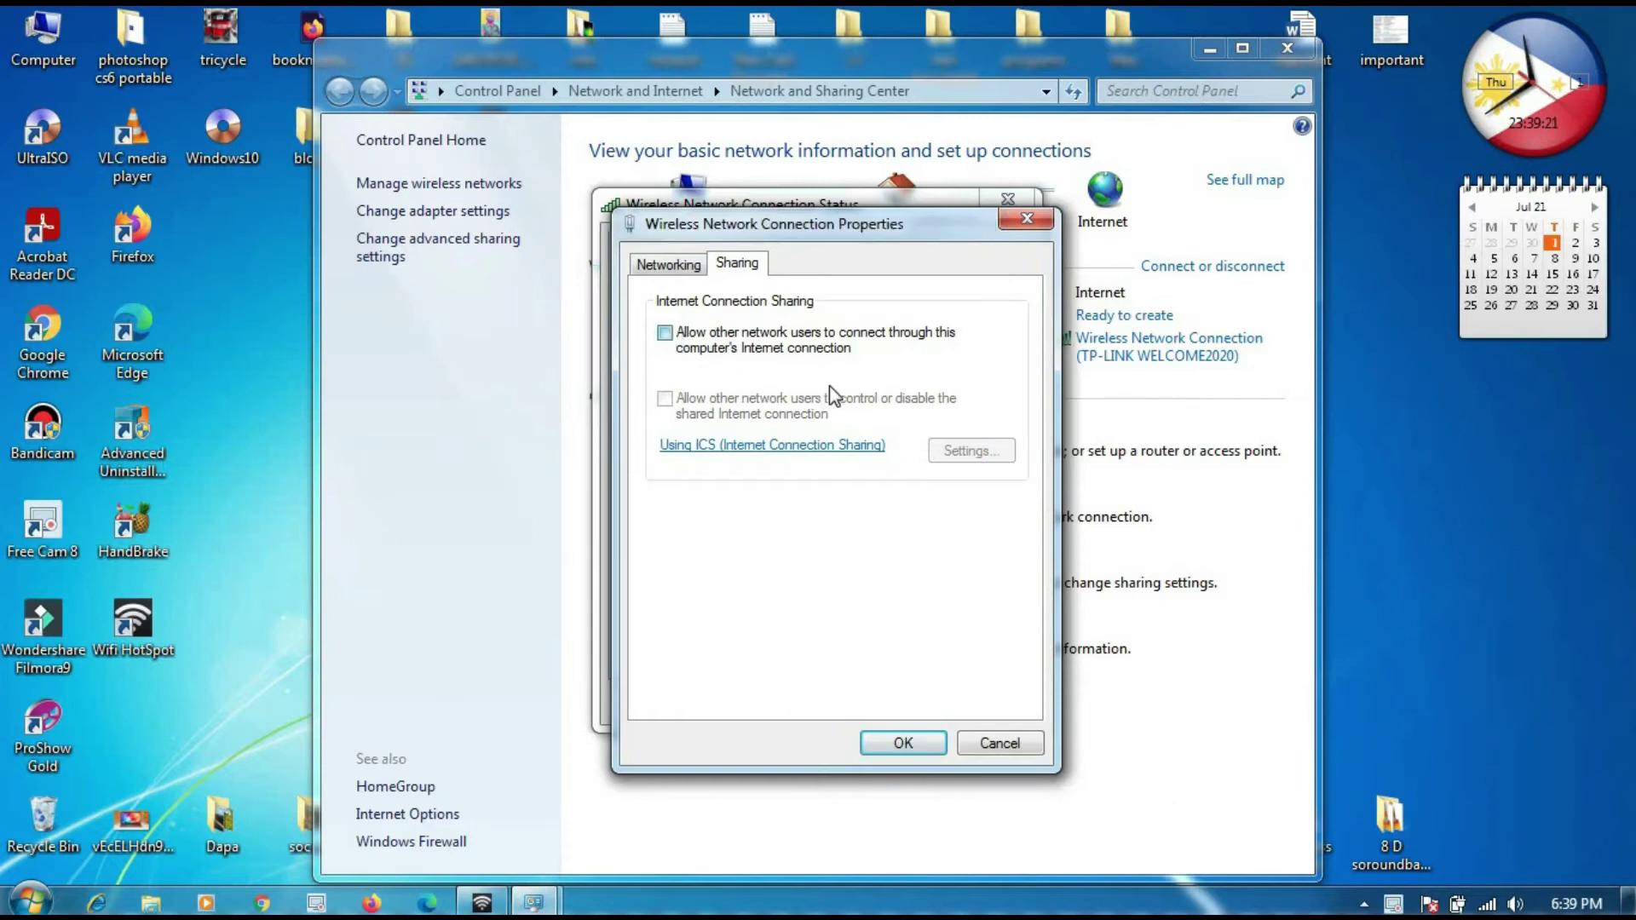
left_click(903, 745)
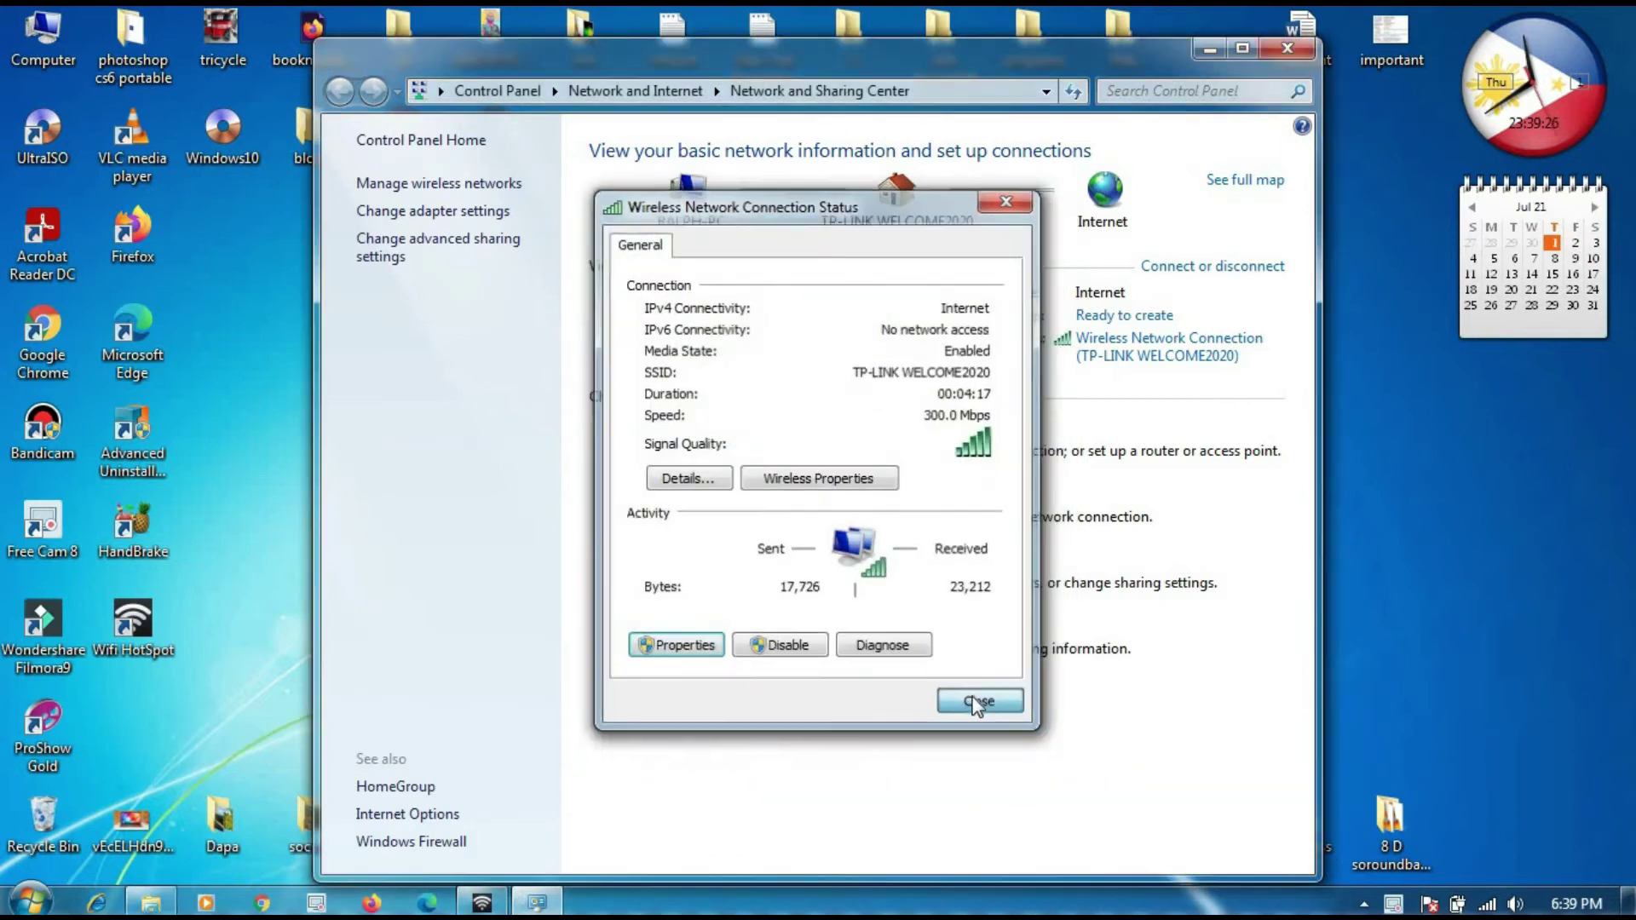
left_click(982, 703)
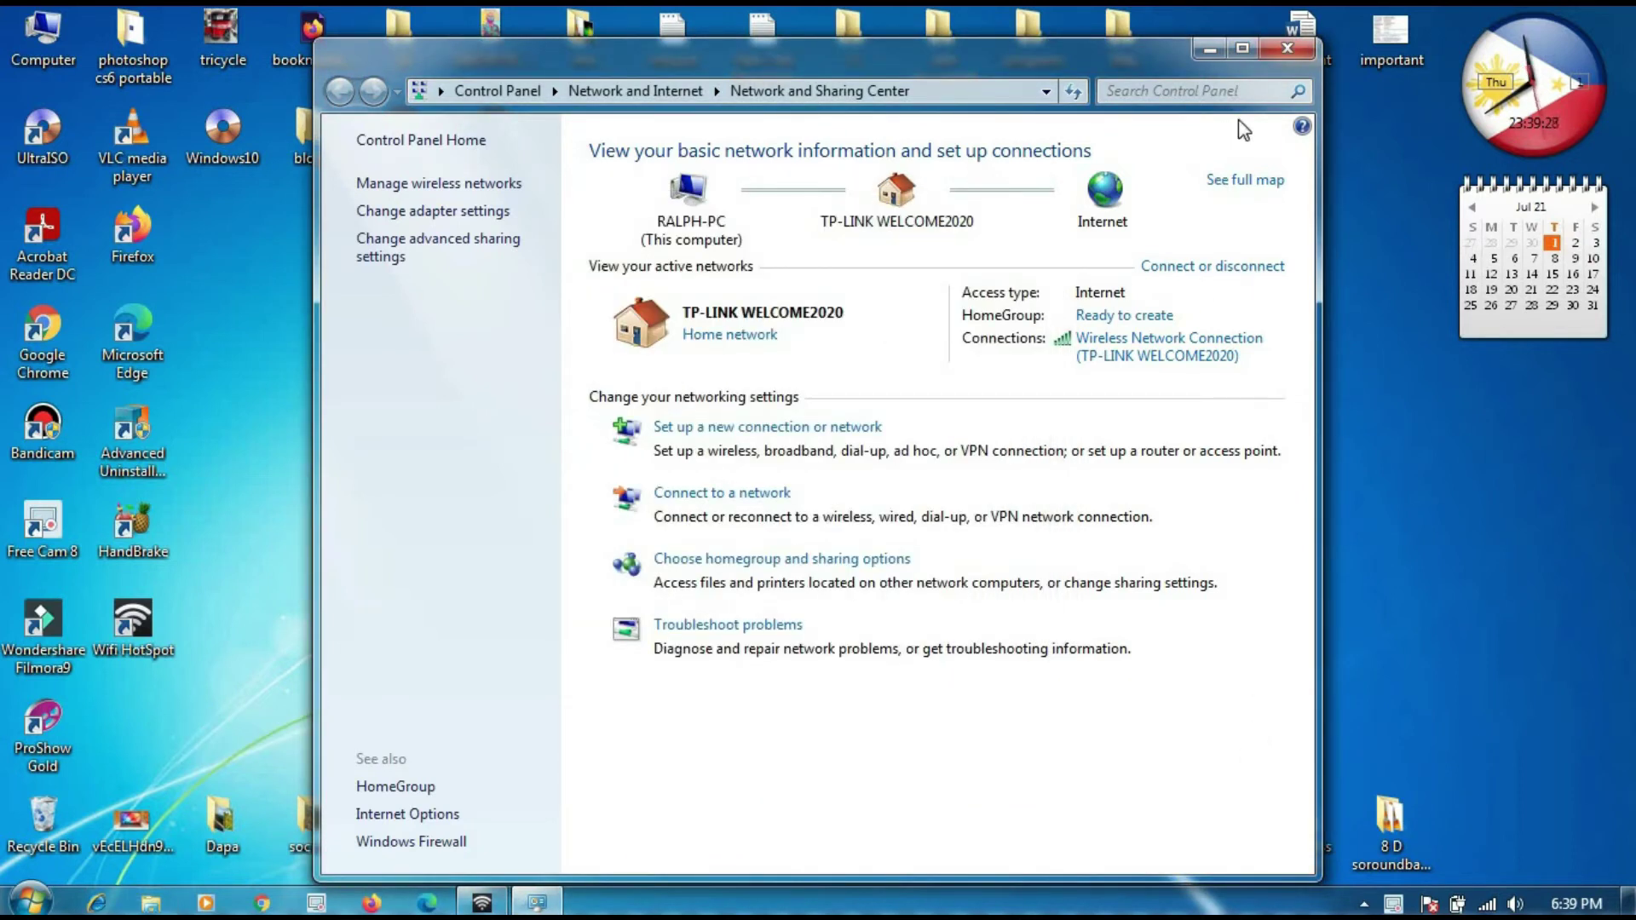
left_click(1289, 51)
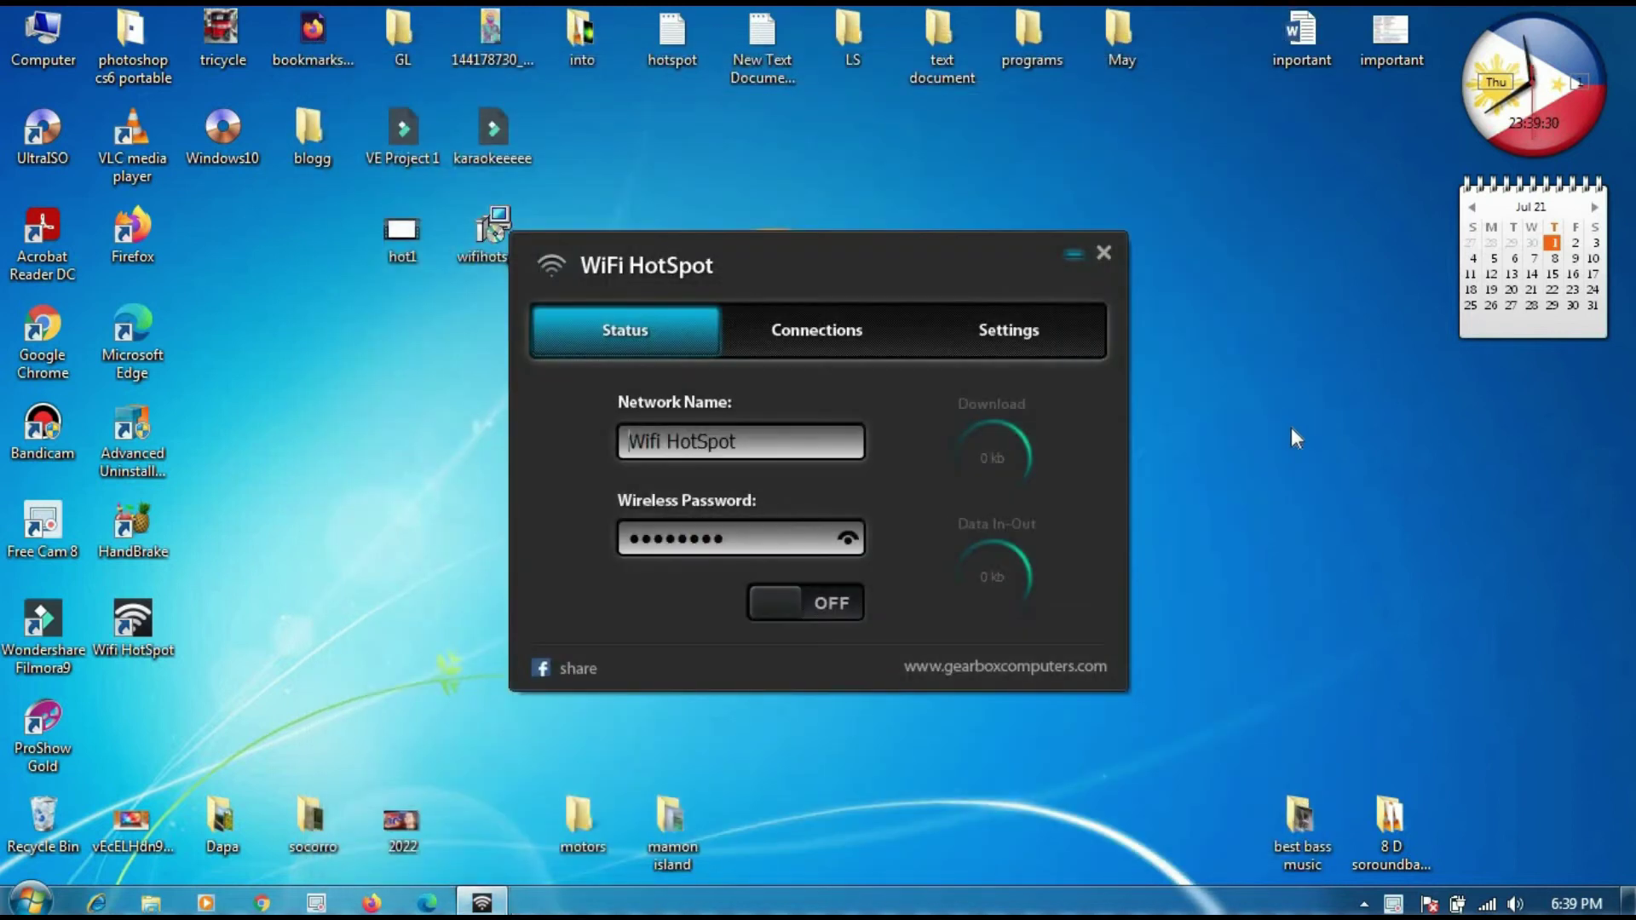
left_click(1486, 903)
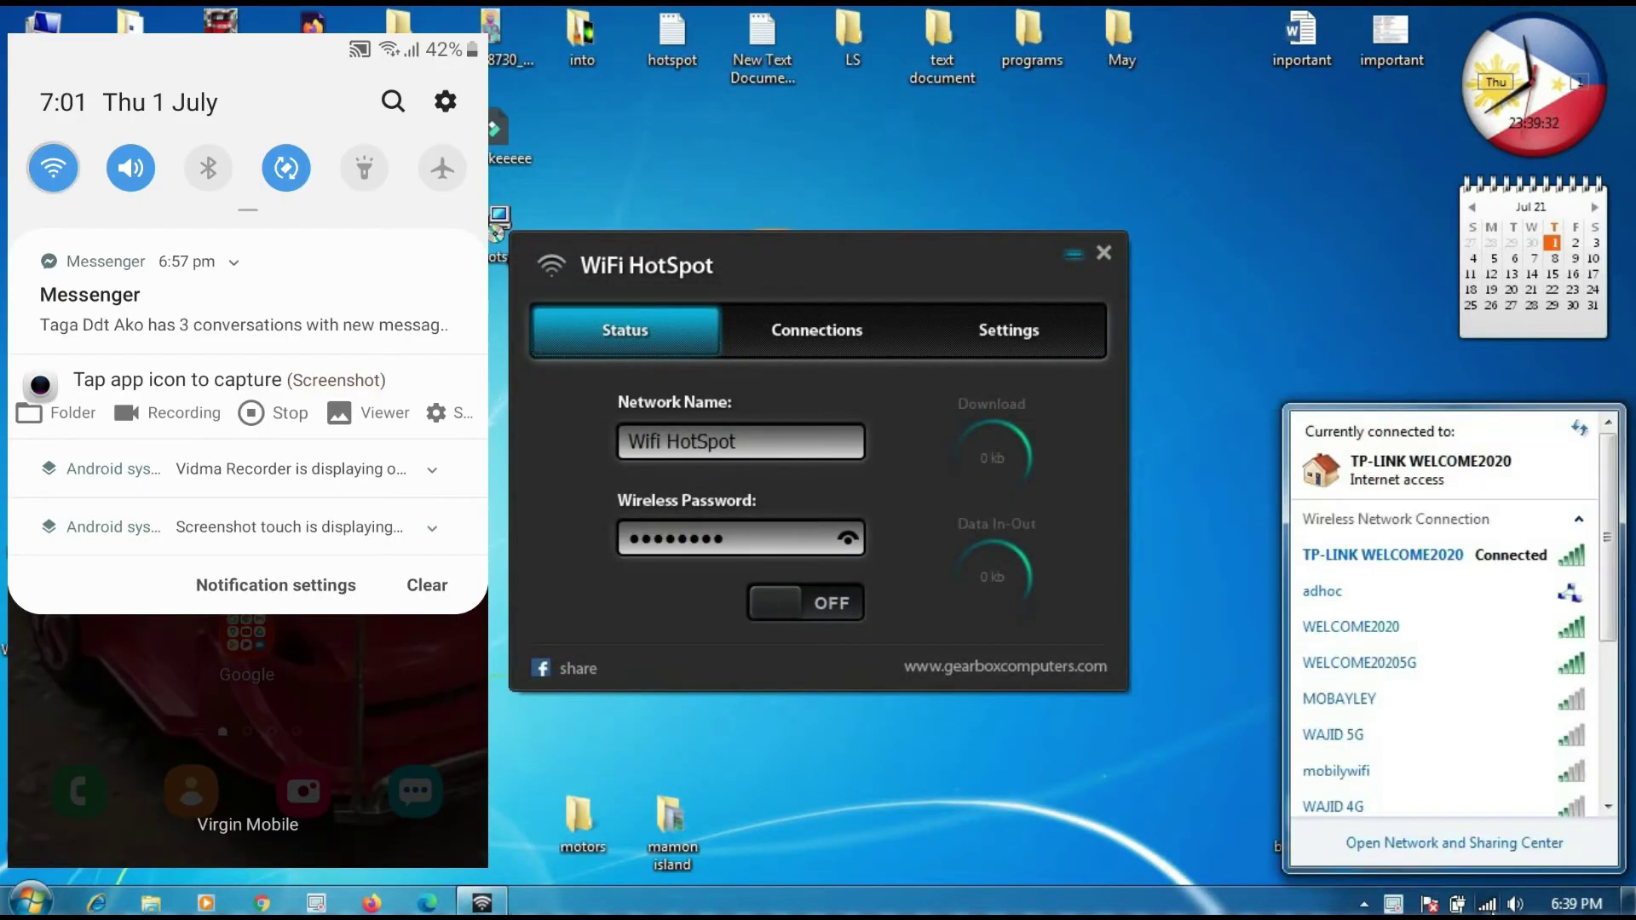
left_click(1280, 215)
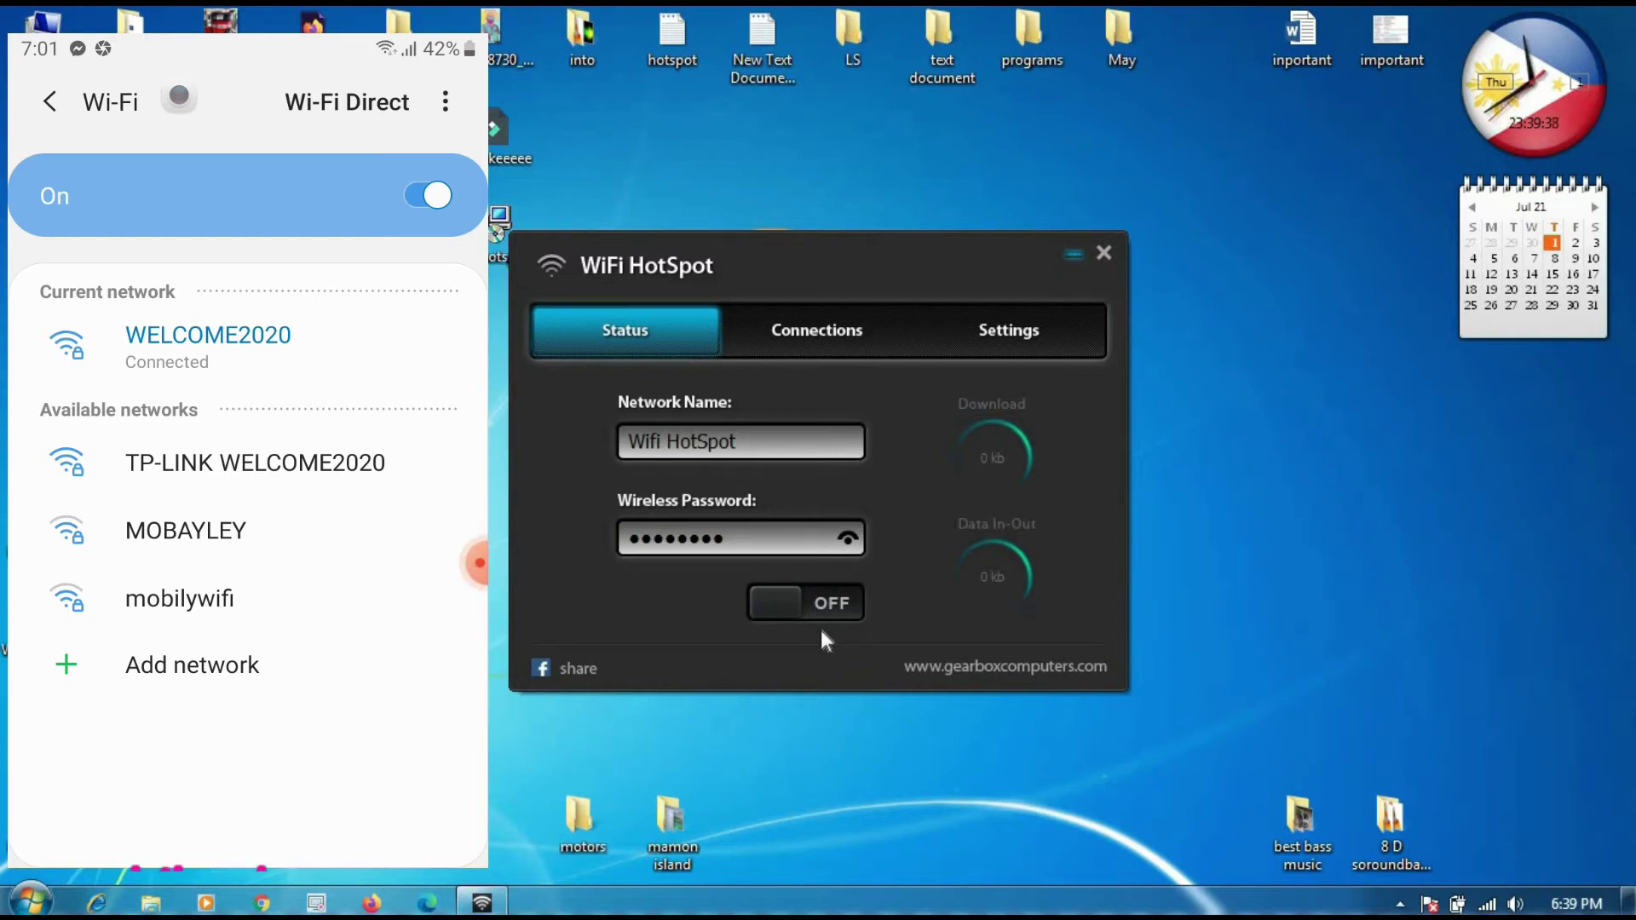
left_click(772, 605)
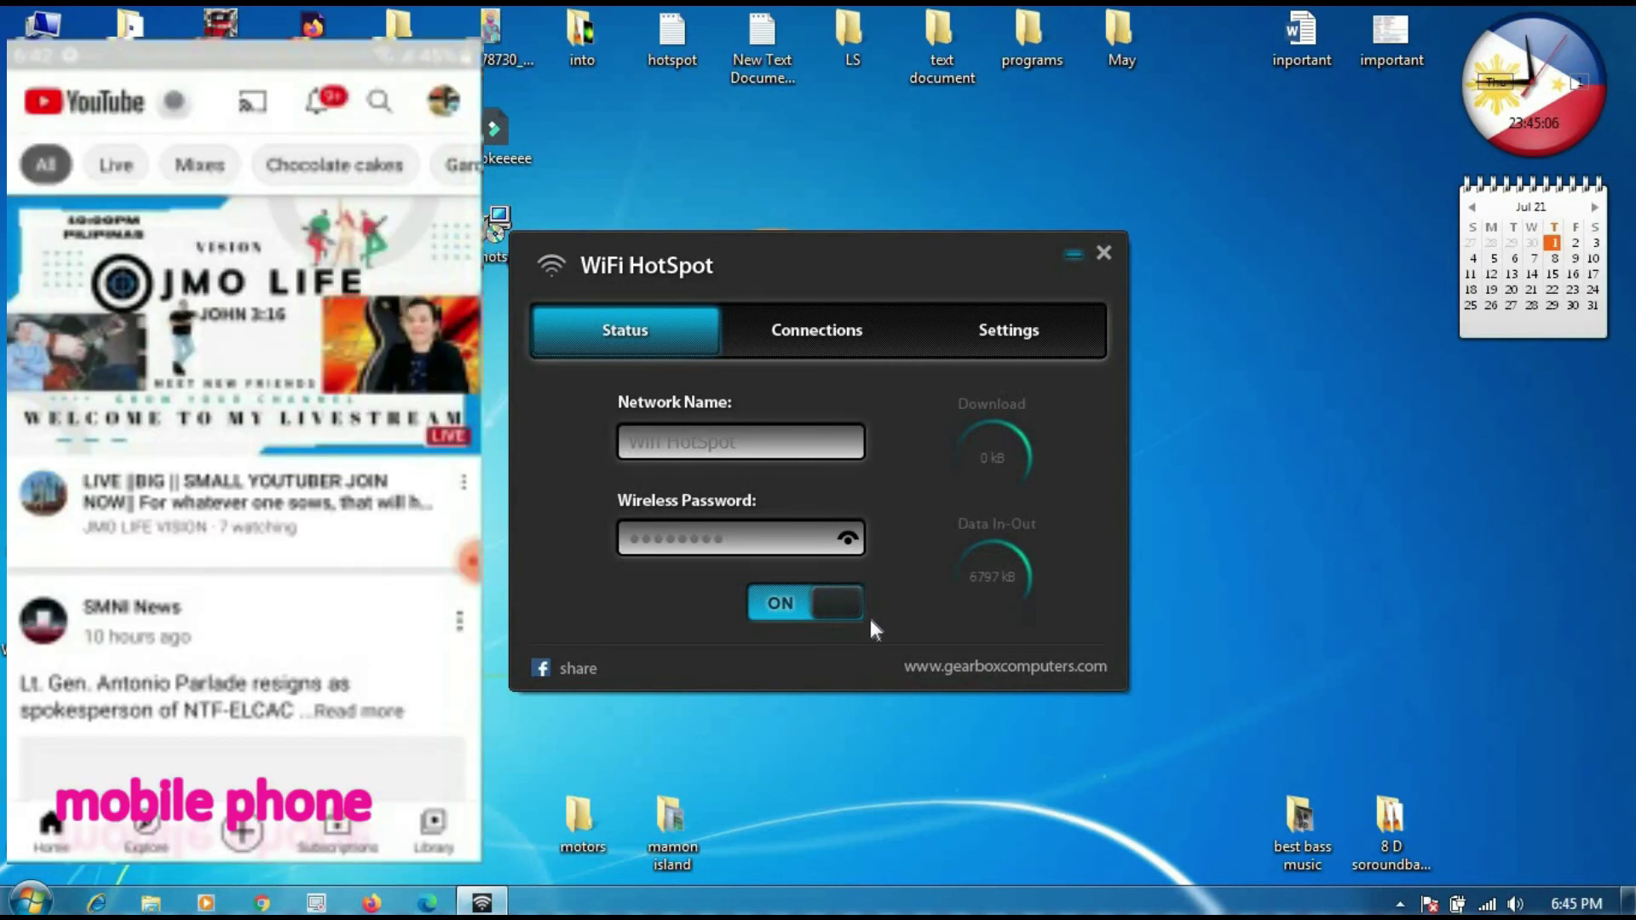
Step: Verify the one connected phone and the 10-device limit, then switch the hotspot OFF
left_click(826, 328)
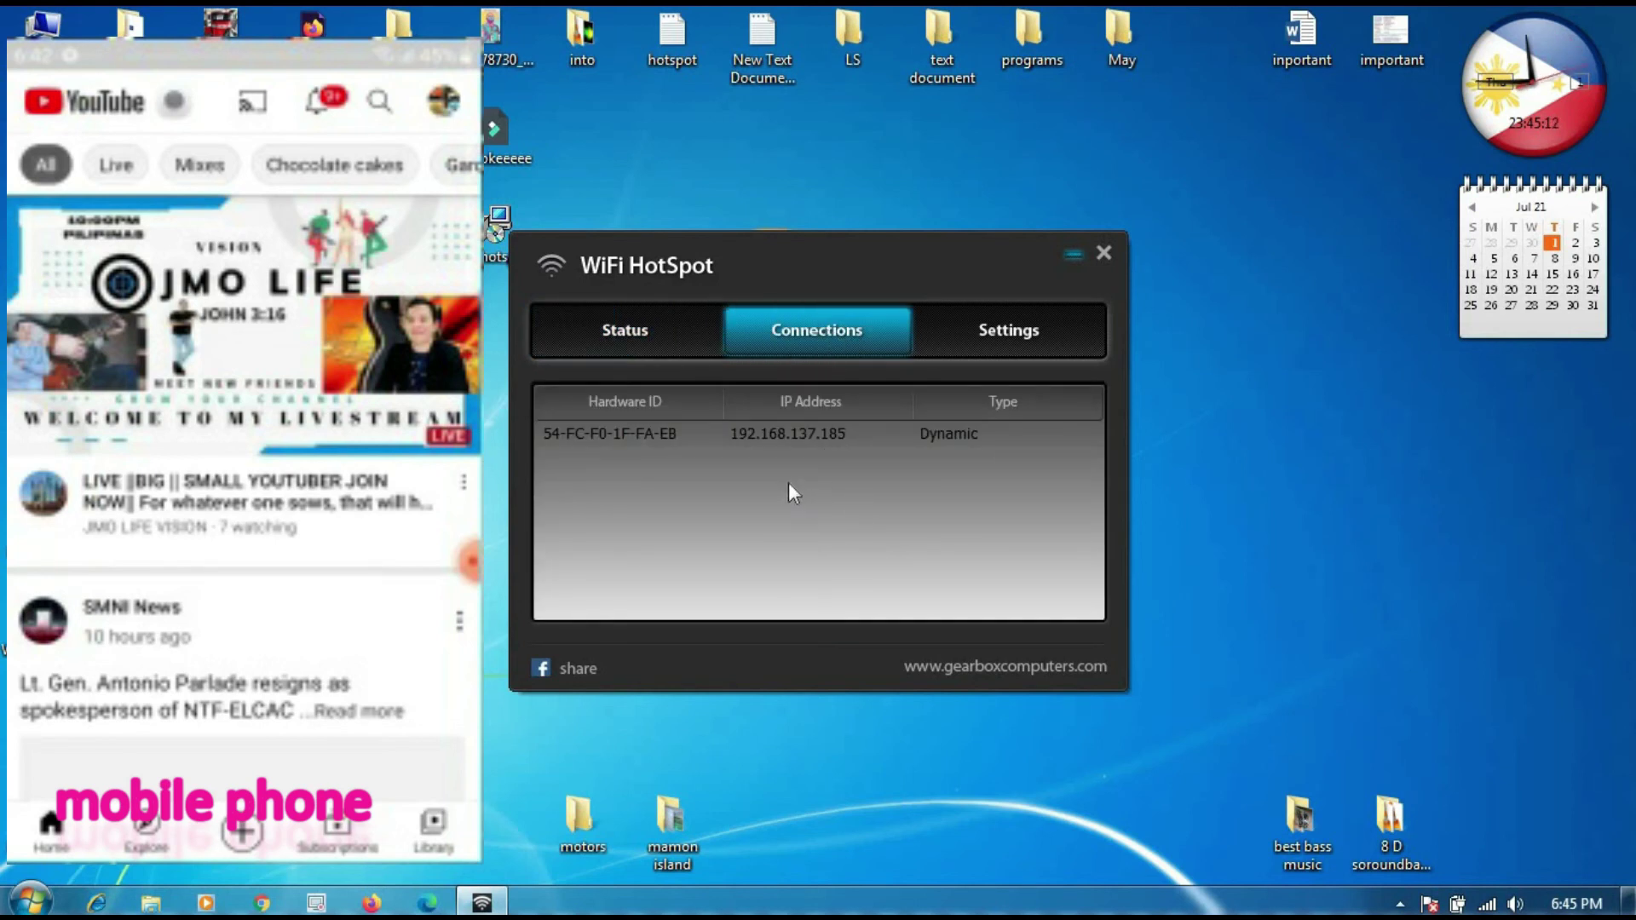
left_click(1002, 337)
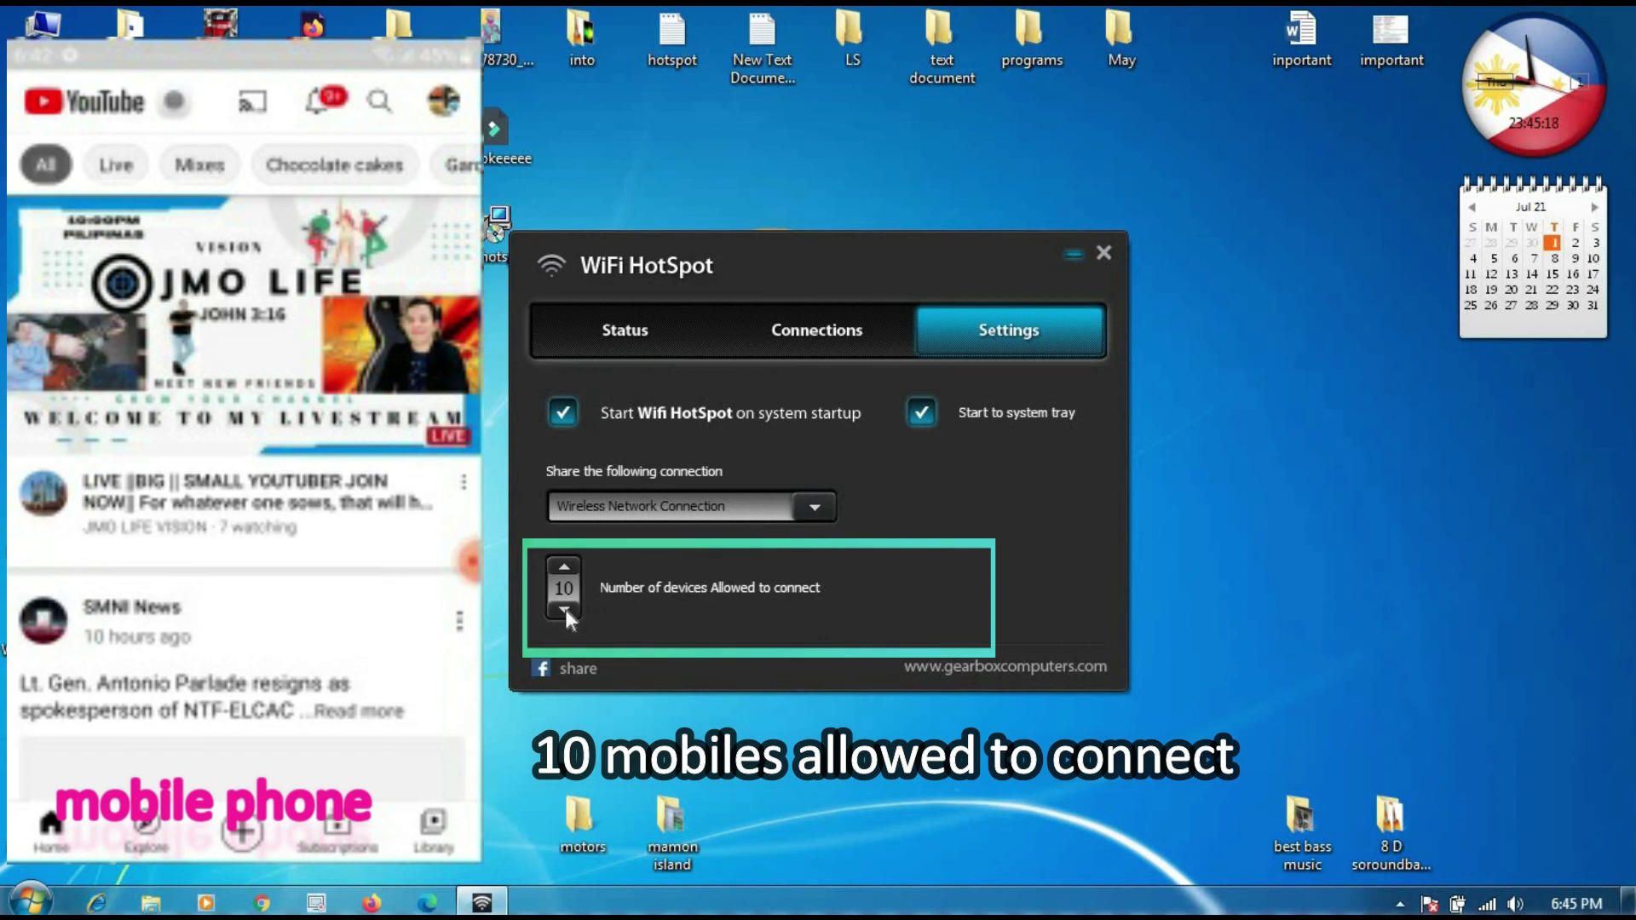
left_click(632, 335)
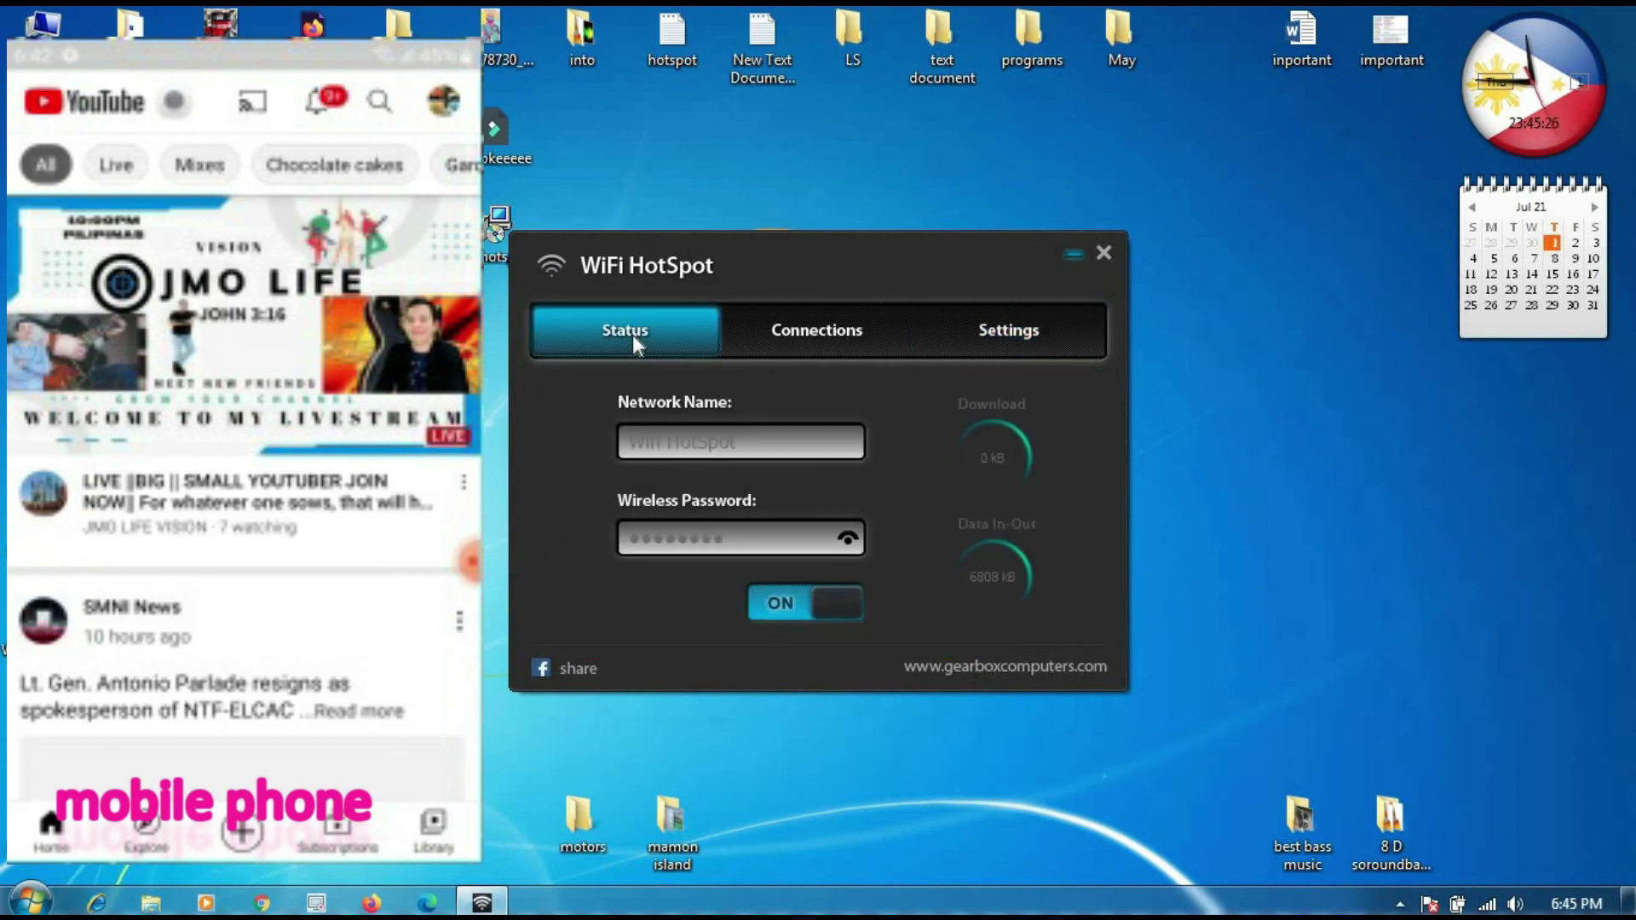
left_click(840, 607)
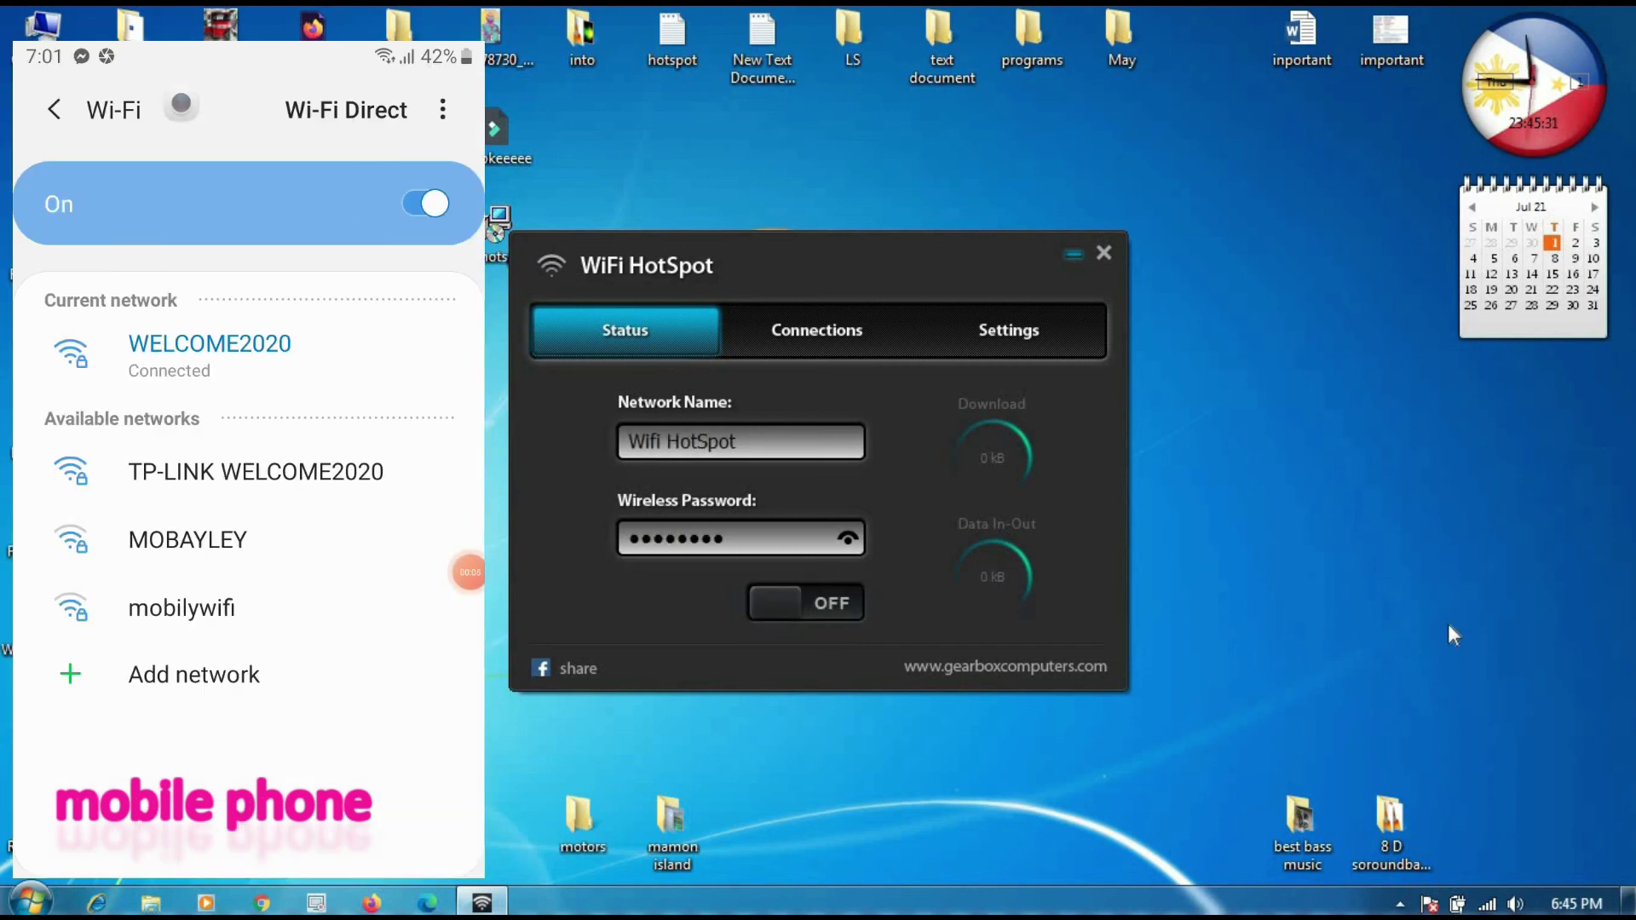